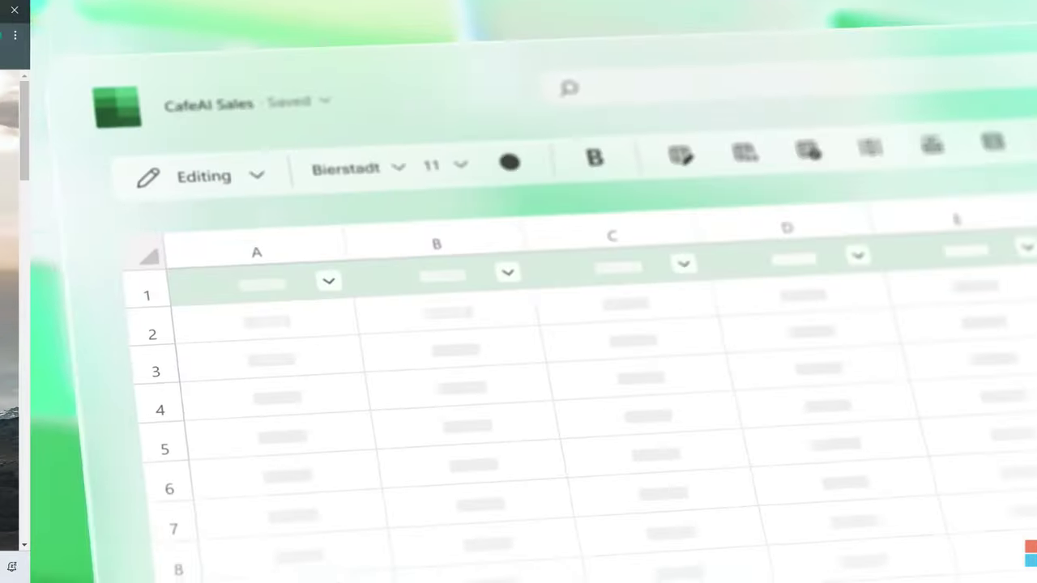
- Open the Tome website and start getting Tome for free
{"action": "type", "text": "tom"}
{"action": "key", "text": "Return"}
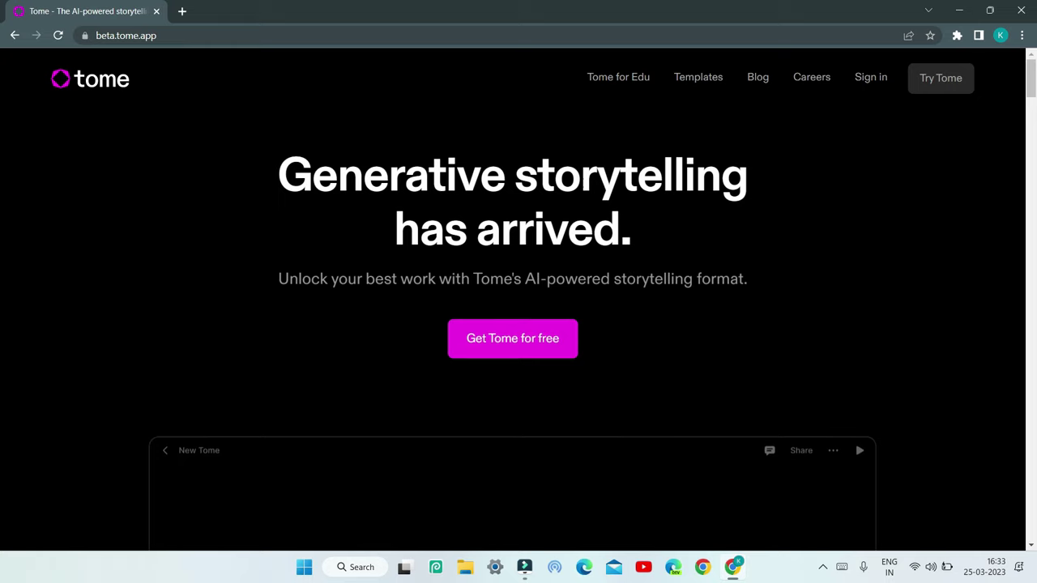
{"action": "left_click", "coordinate": [479, 348]}
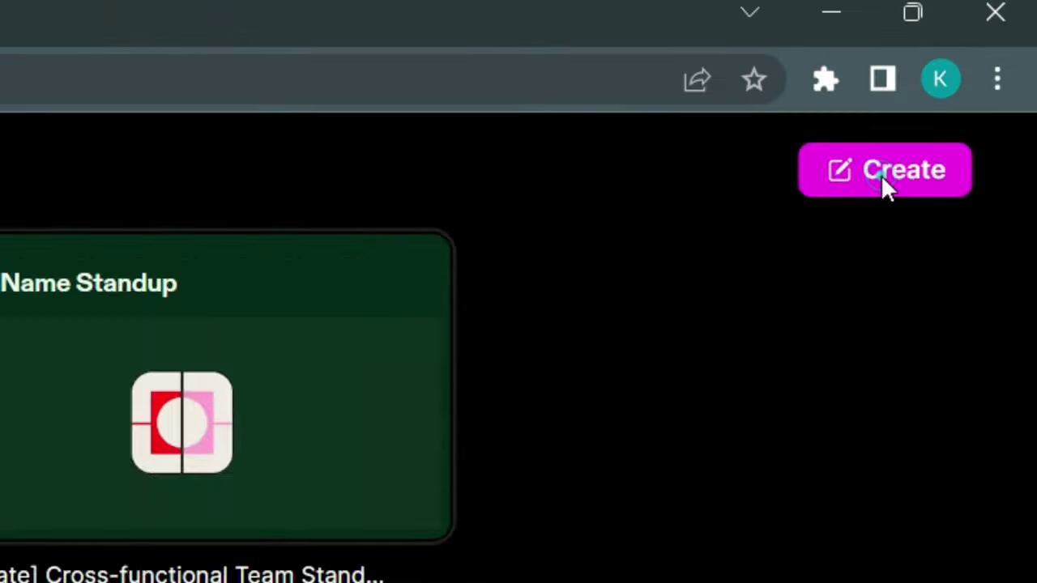
- Create a new tome and choose to generate a presentation about a topic
{"action": "left_click", "coordinate": [980, 71]}
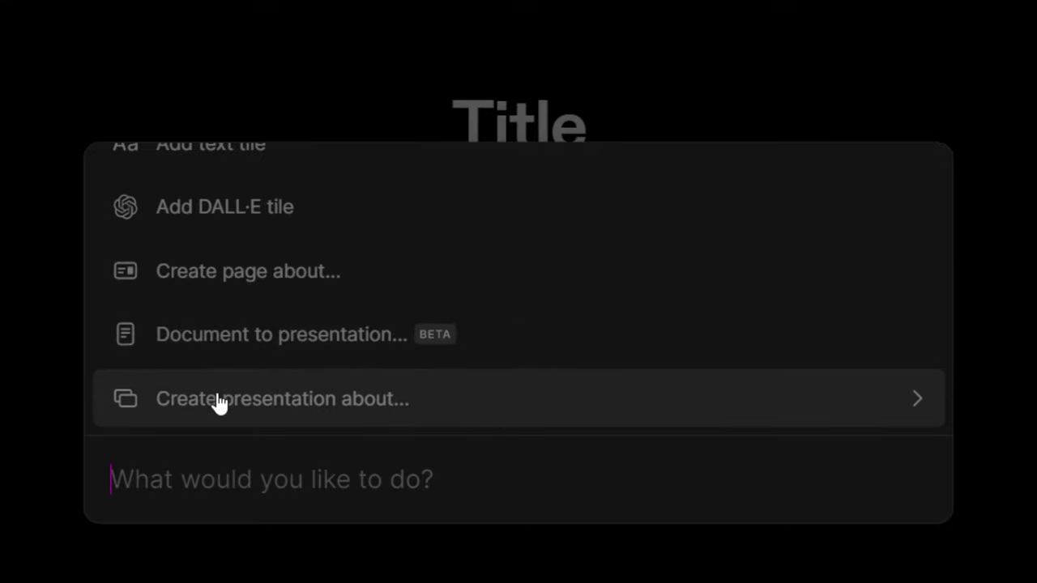
{"action": "left_click", "coordinate": [217, 402]}
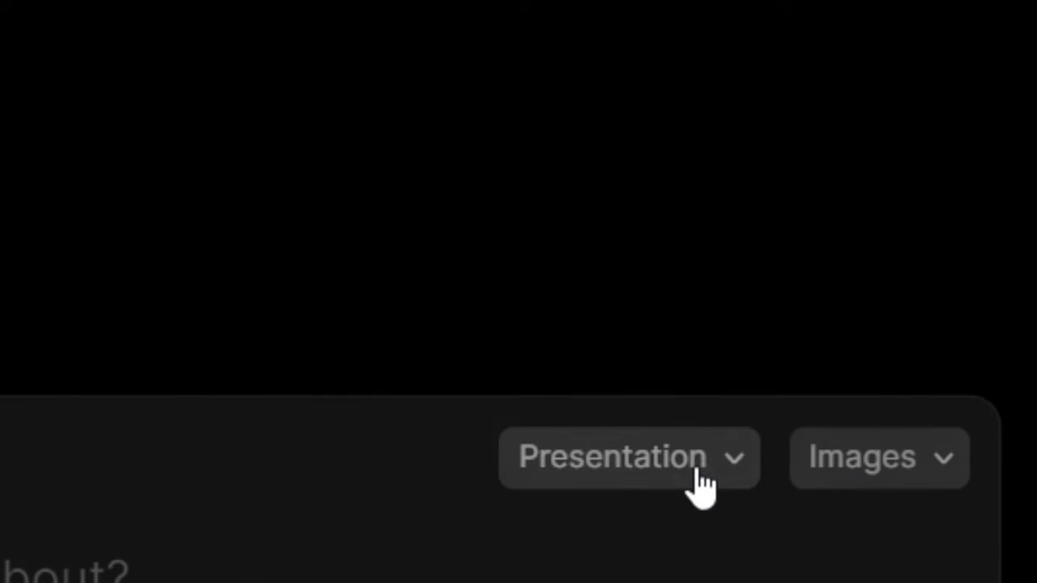
- Look through the available output formats and image art styles for the generated presentation
{"action": "left_click", "coordinate": [698, 474]}
{"action": "left_click", "coordinate": [626, 225]}
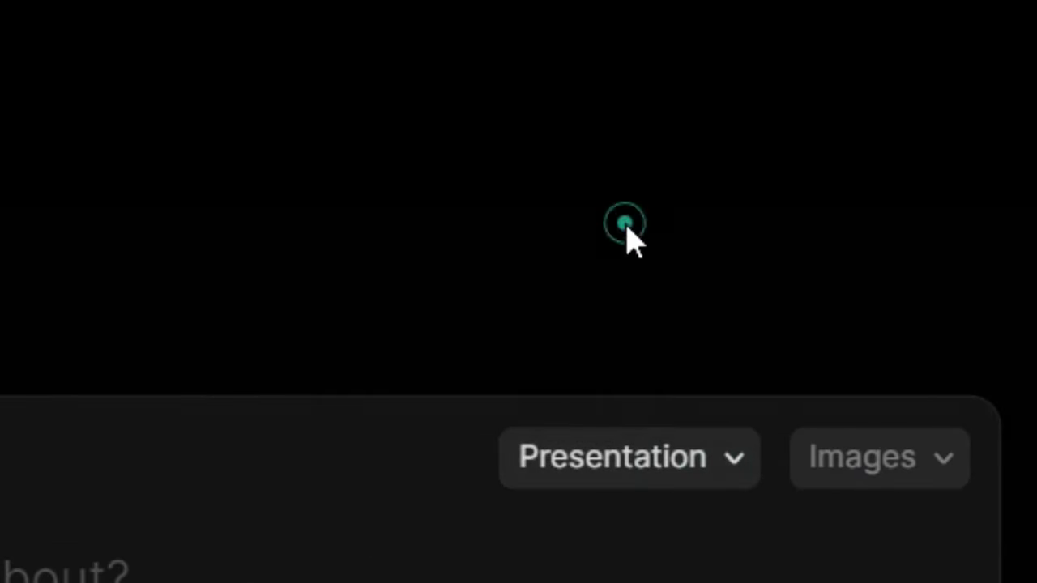
{"action": "left_click", "coordinate": [675, 441]}
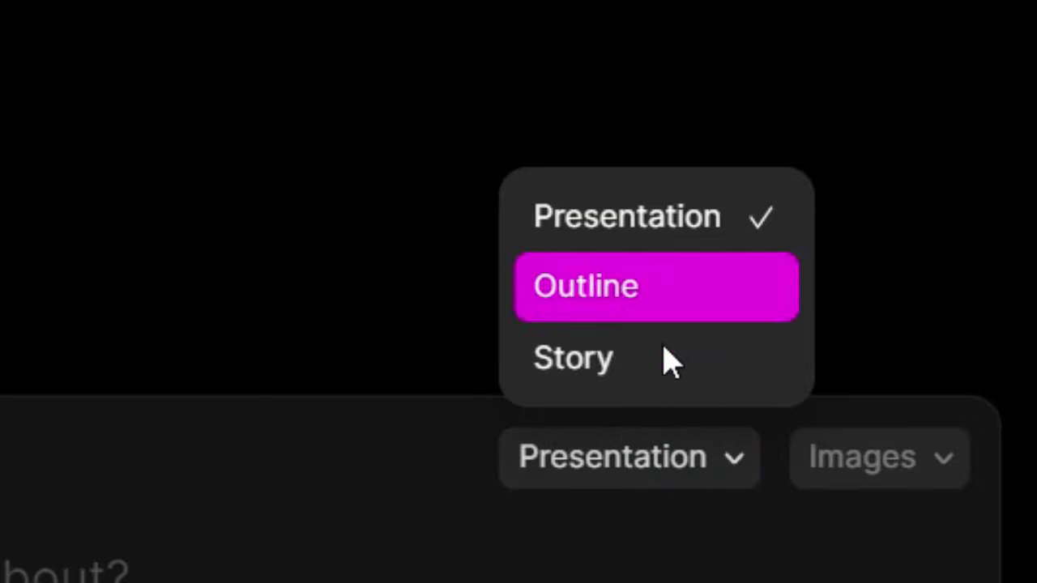
{"action": "left_click", "coordinate": [855, 460]}
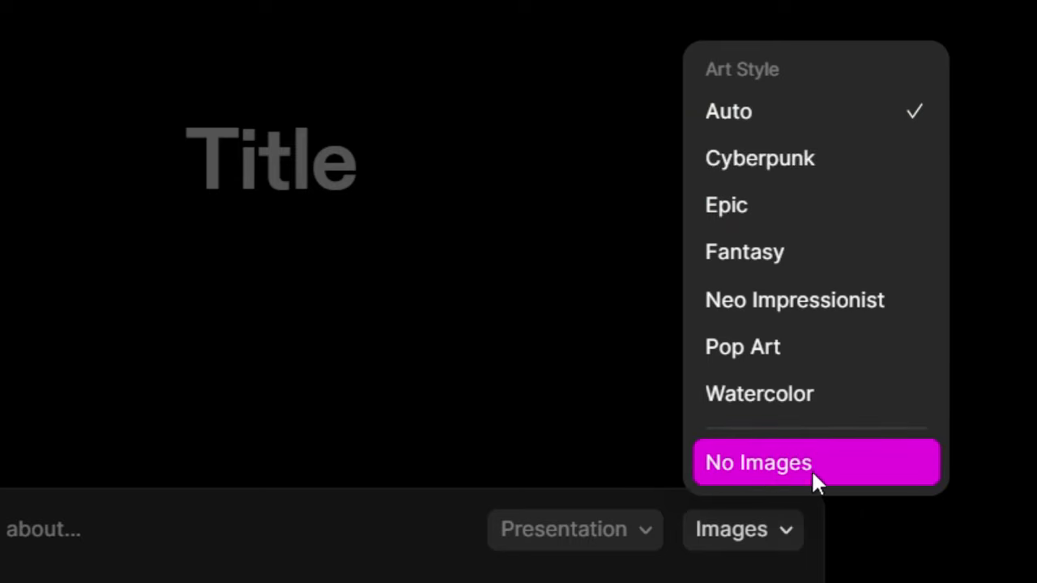
{"action": "left_click", "coordinate": [81, 582]}
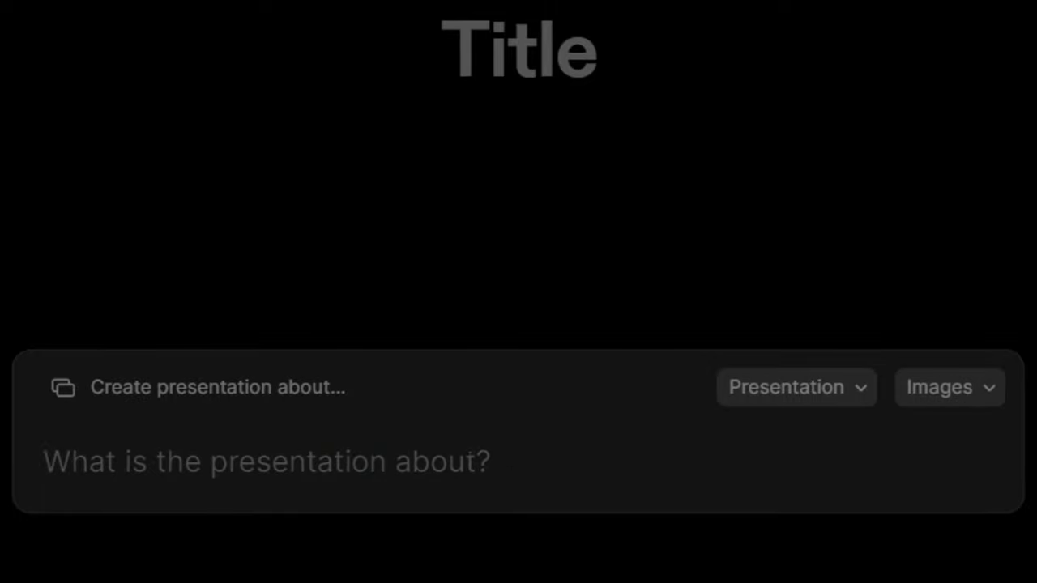
- Generate a presentation from the prompt "Usage of AI in various industries." and keep the result
{"action": "type", "text": "U"}
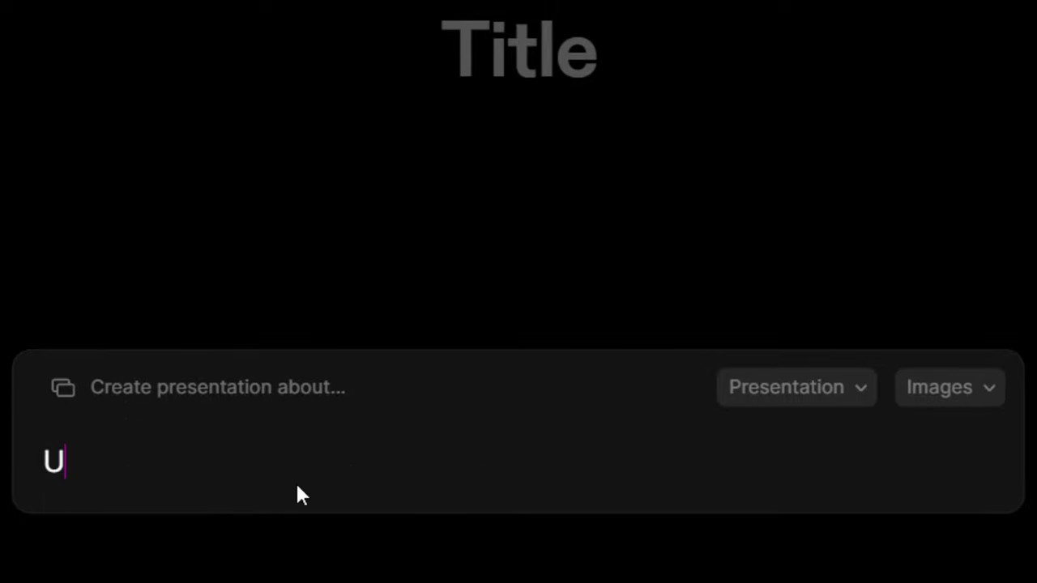
{"action": "type", "text": "sage of AI in "}
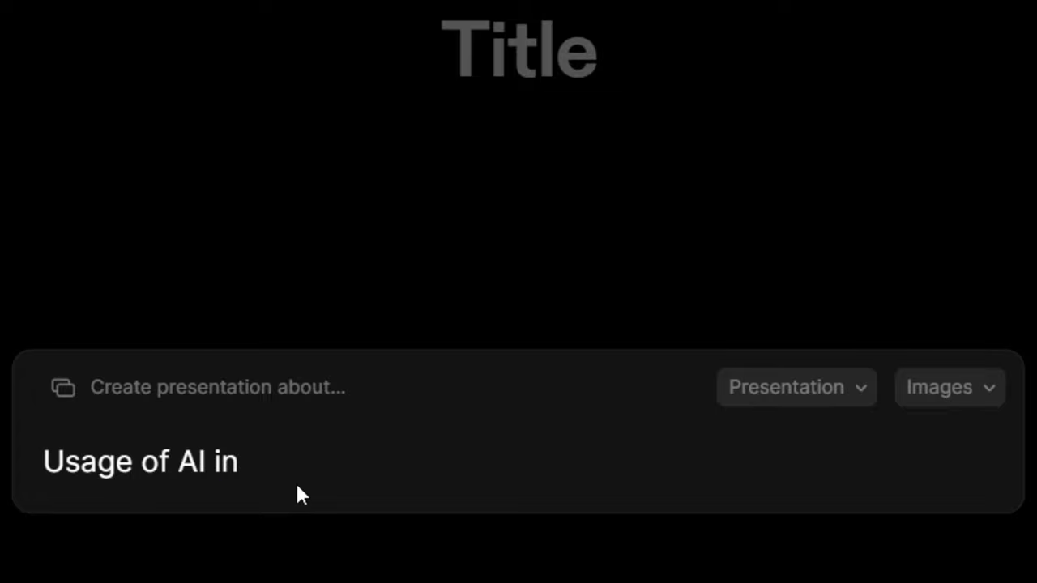
{"action": "type", "text": "various industries."}
{"action": "key", "text": "Return"}
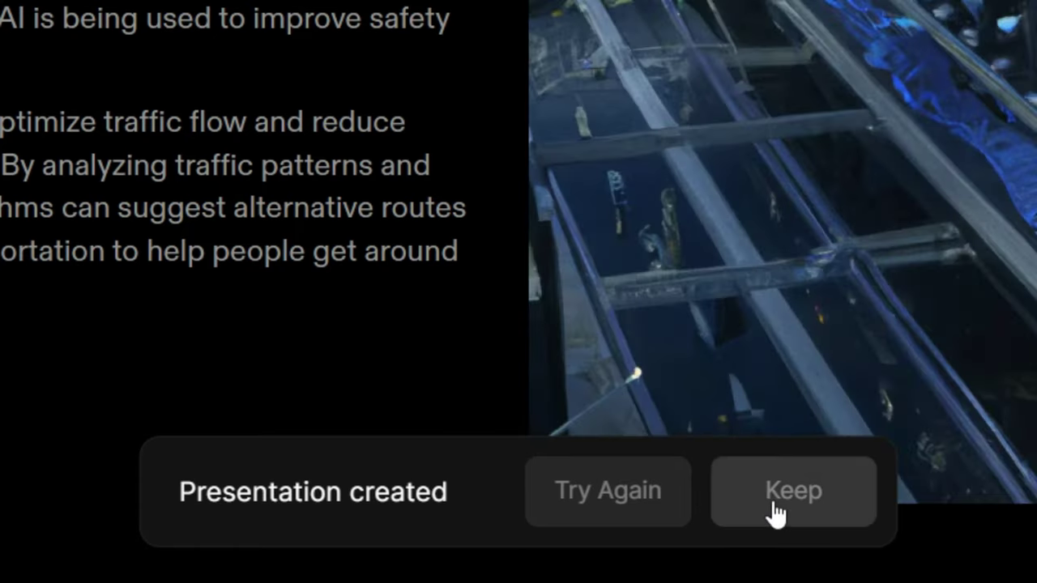
{"action": "left_click", "coordinate": [774, 505]}
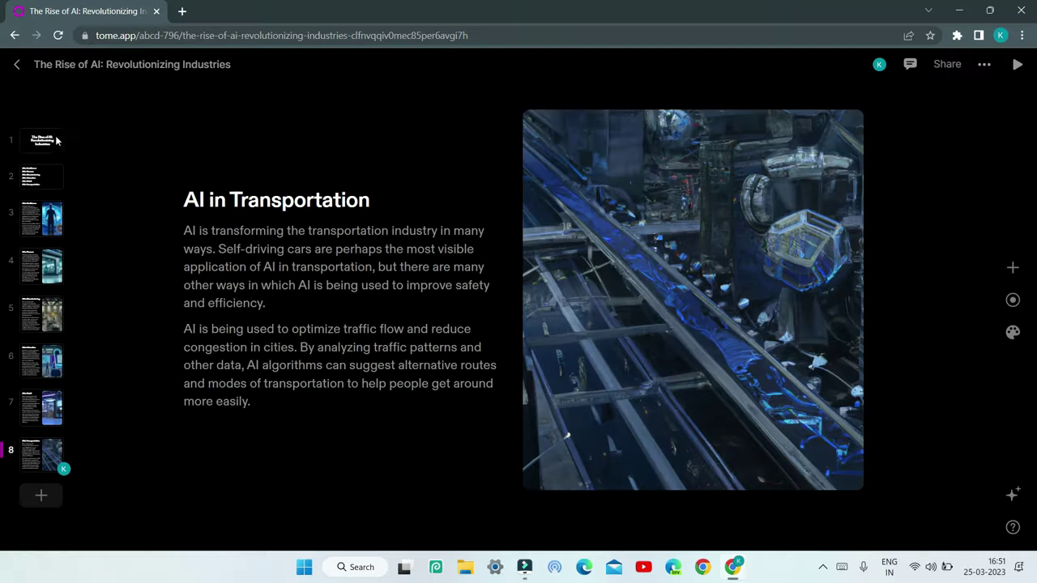
- Review the generated pages from the title and outline through healthcare, finance, manufacturing, education and retail, and return to the title page
{"action": "left_click", "coordinate": [56, 141]}
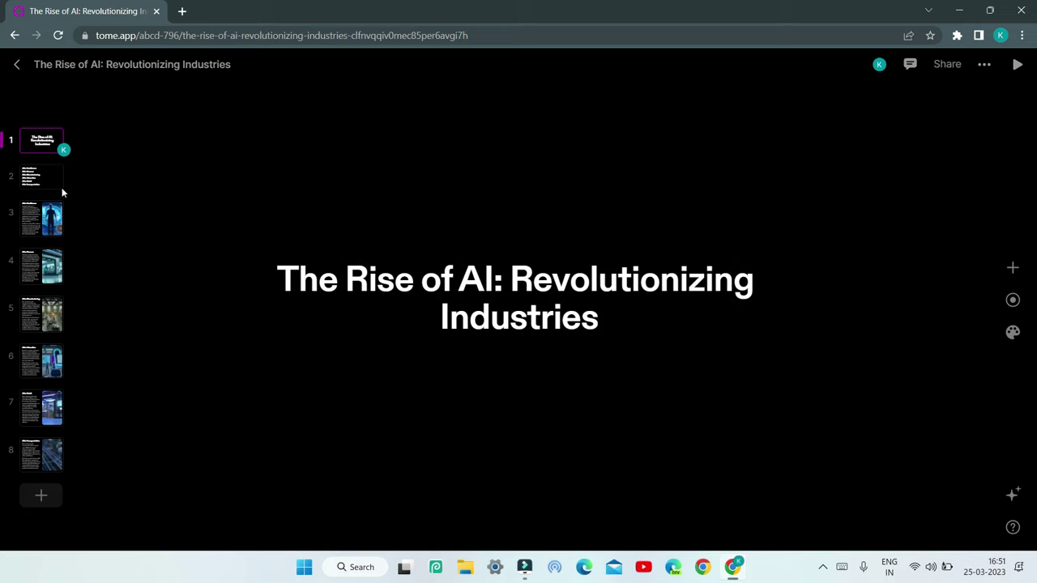
{"action": "left_click", "coordinate": [60, 185]}
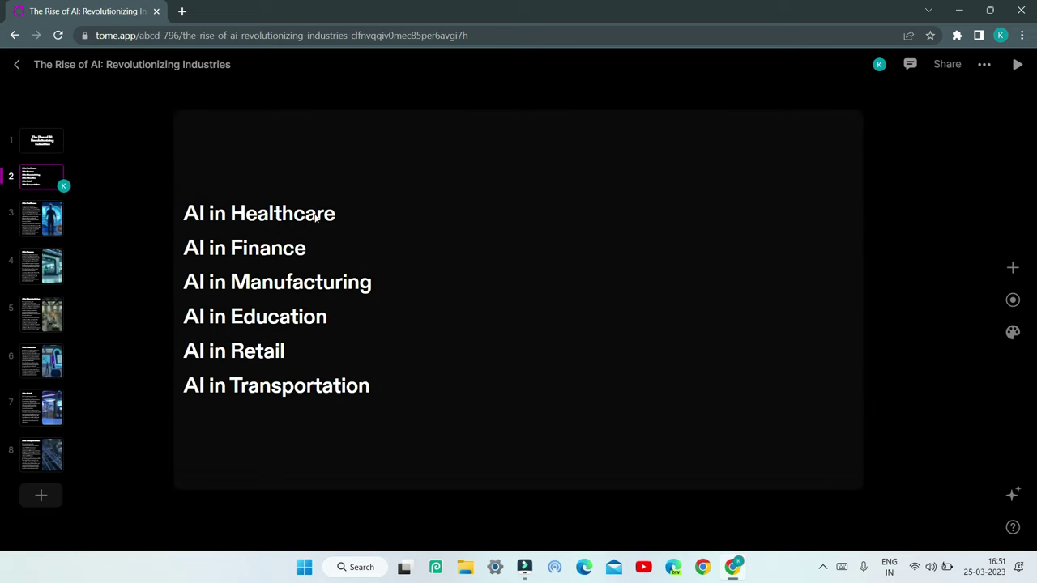
{"action": "left_click", "coordinate": [25, 214]}
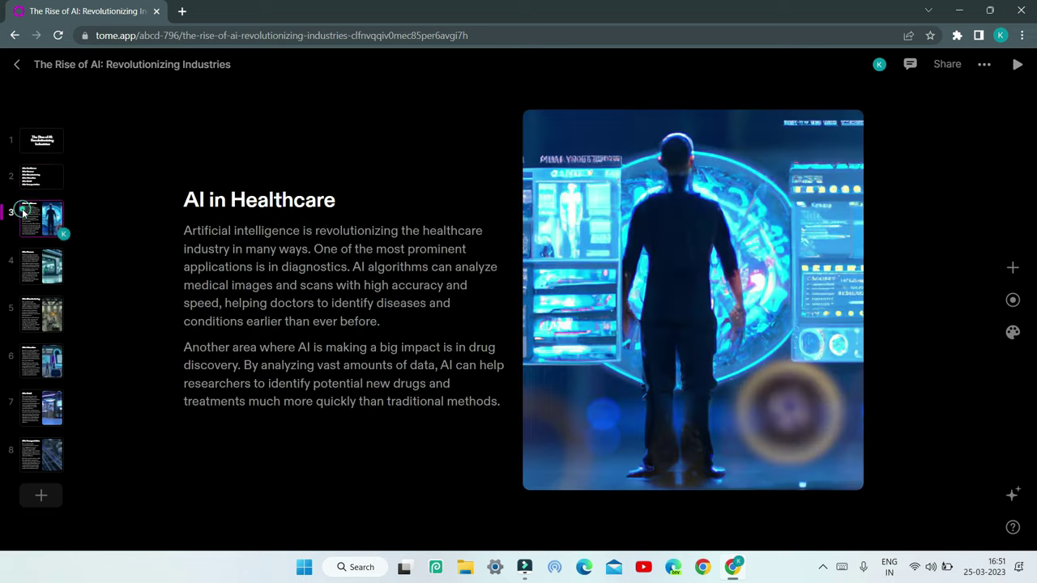
{"action": "left_click", "coordinate": [50, 280]}
{"action": "left_click", "coordinate": [40, 319]}
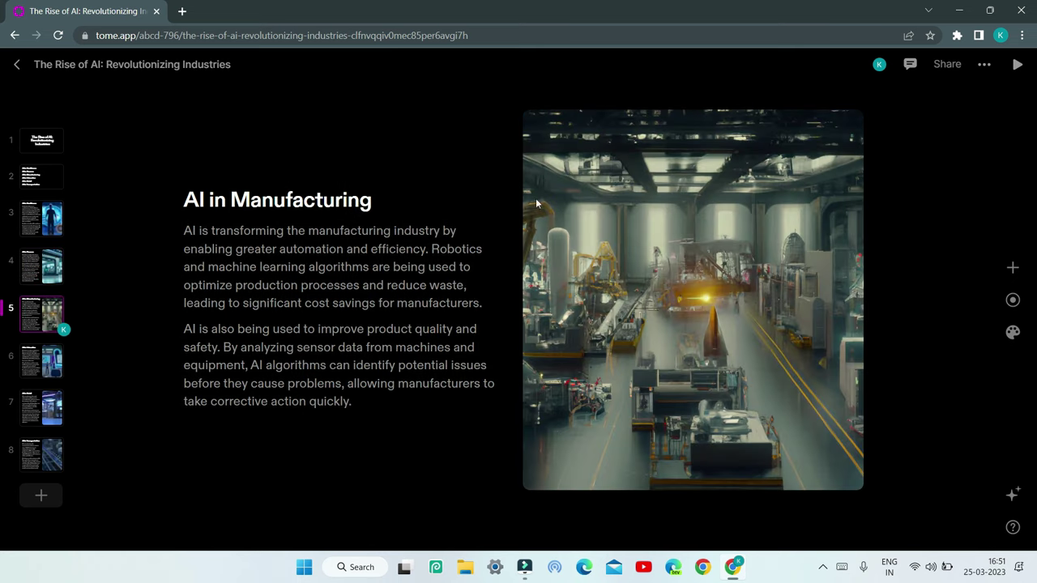
{"action": "left_click", "coordinate": [40, 353]}
{"action": "left_click", "coordinate": [42, 404]}
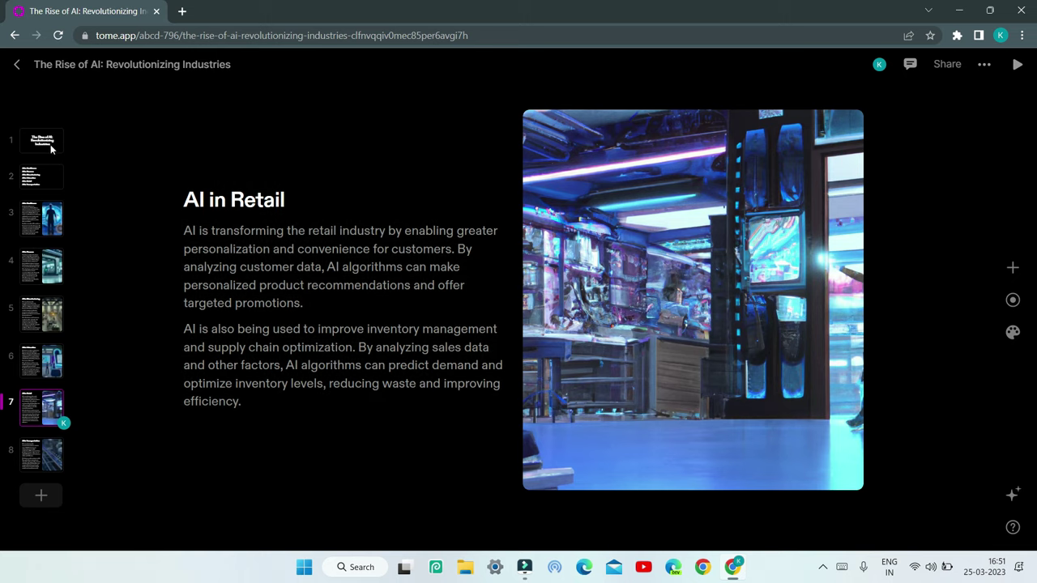
{"action": "left_click", "coordinate": [50, 144]}
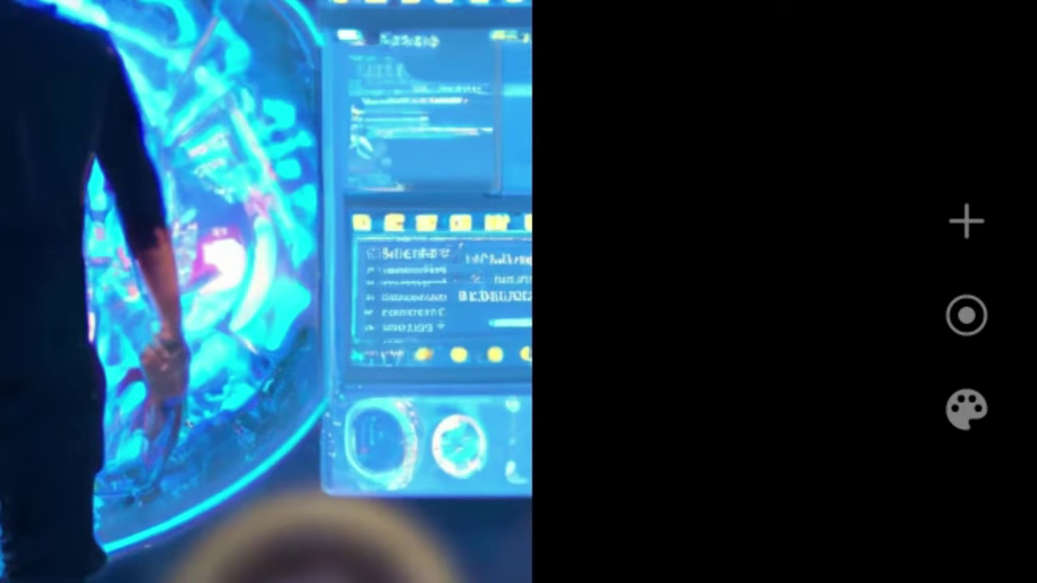
- Look over the content elements that can be added to a page and the camera and microphone recording options
{"action": "left_click", "coordinate": [974, 222]}
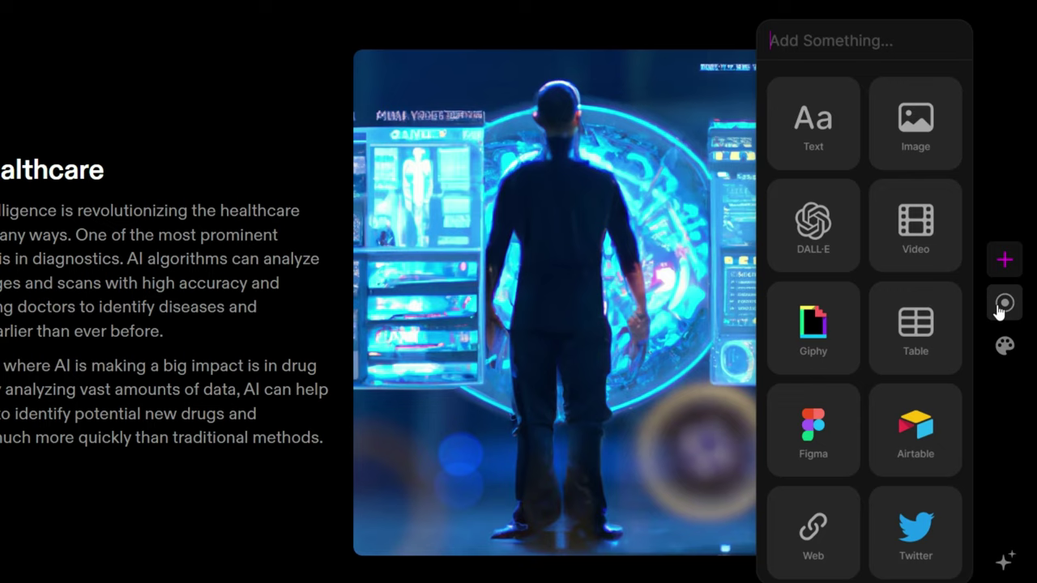
{"action": "left_click", "coordinate": [999, 305]}
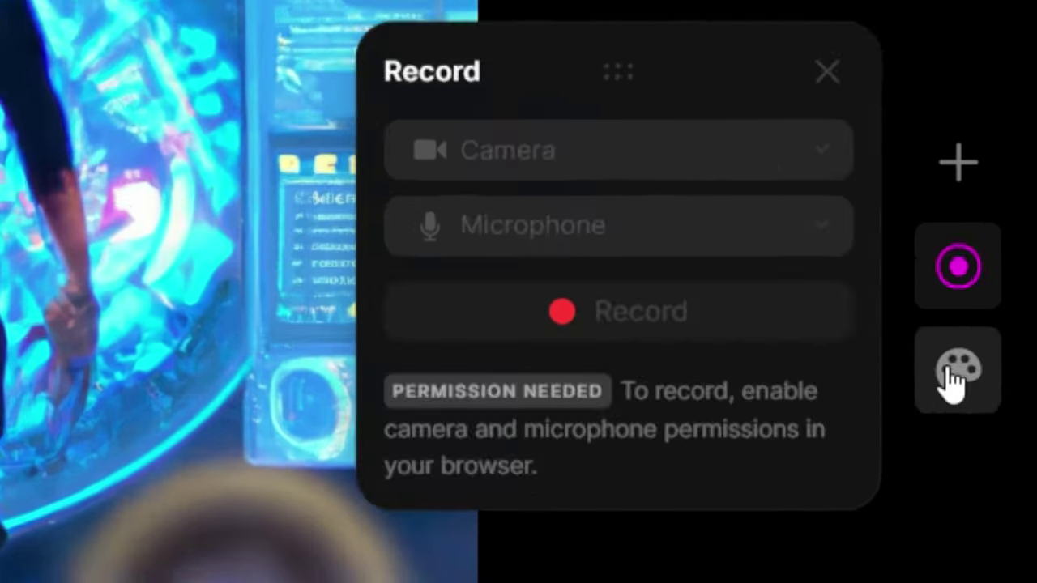
- Try the Light theme on the whole tome and change the tome theme to Creme
{"action": "left_click", "coordinate": [982, 402]}
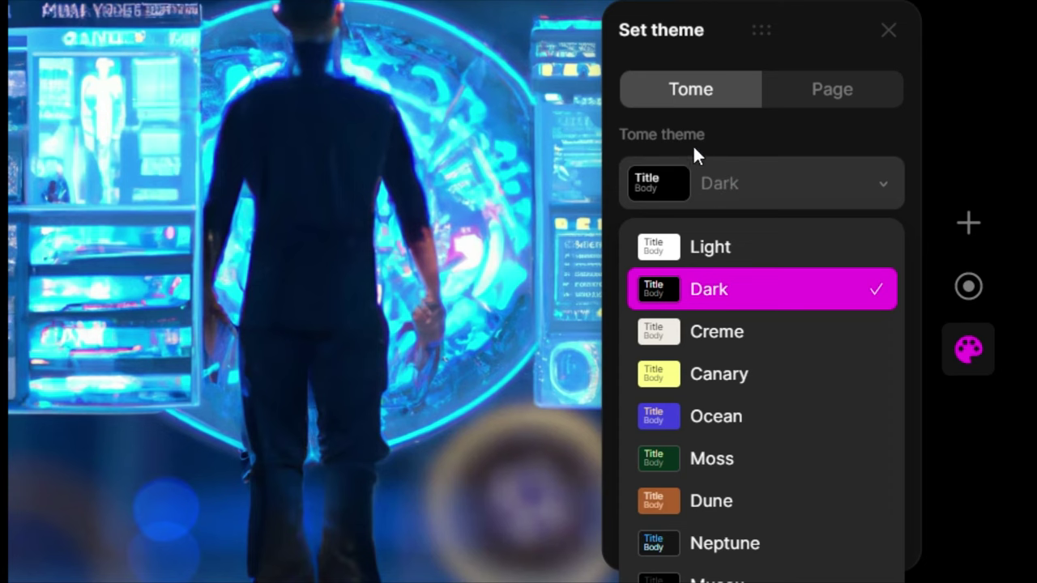
{"action": "left_click", "coordinate": [704, 254]}
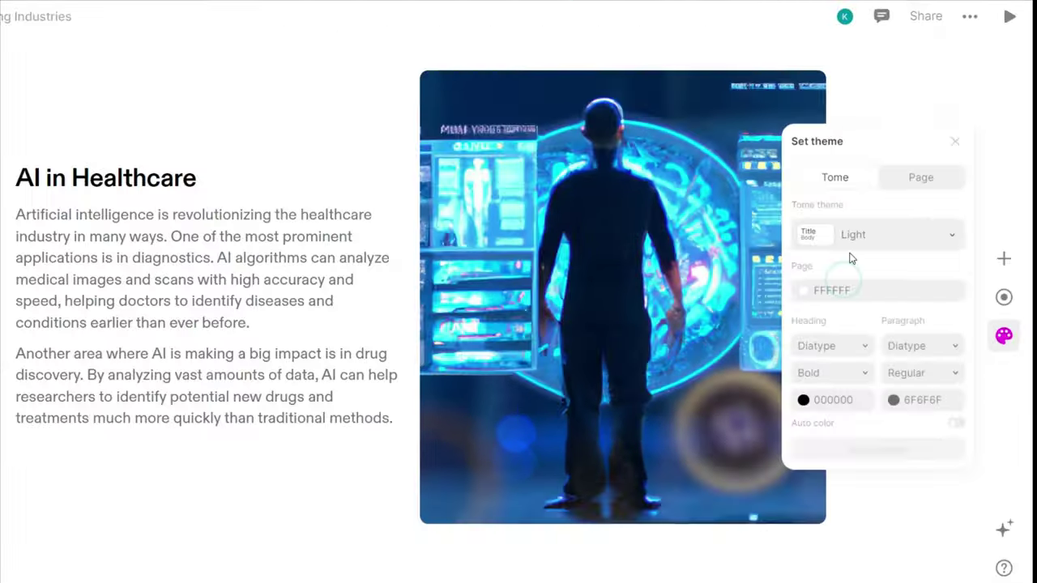
{"action": "left_click", "coordinate": [892, 256]}
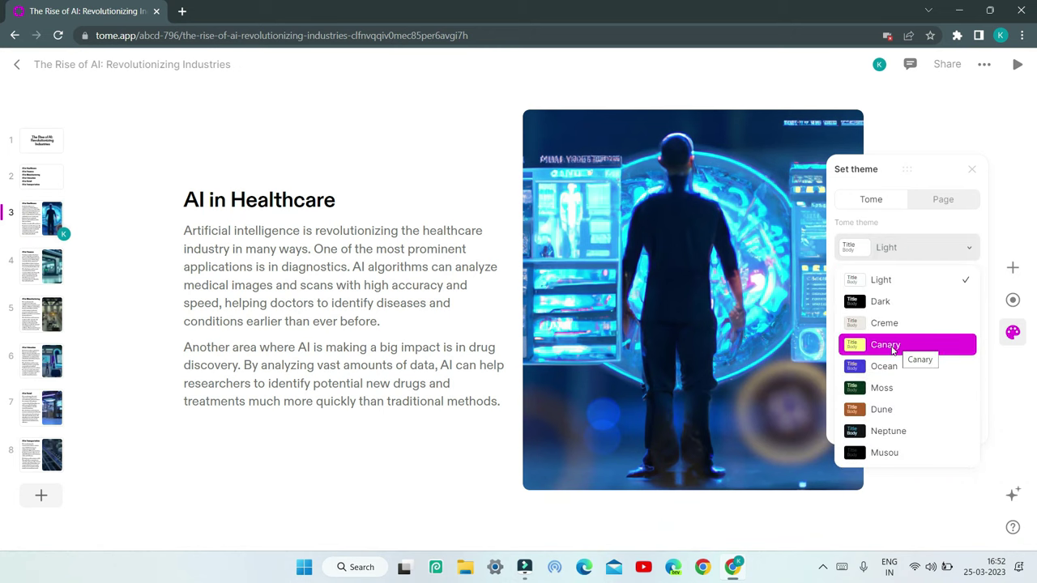
{"action": "left_click", "coordinate": [883, 323]}
- Adjust the page background colour of the tome theme to a light beige
{"action": "left_click", "coordinate": [882, 294]}
{"action": "left_click_drag", "start_coordinate": [723, 209], "coordinate": [678, 178]}
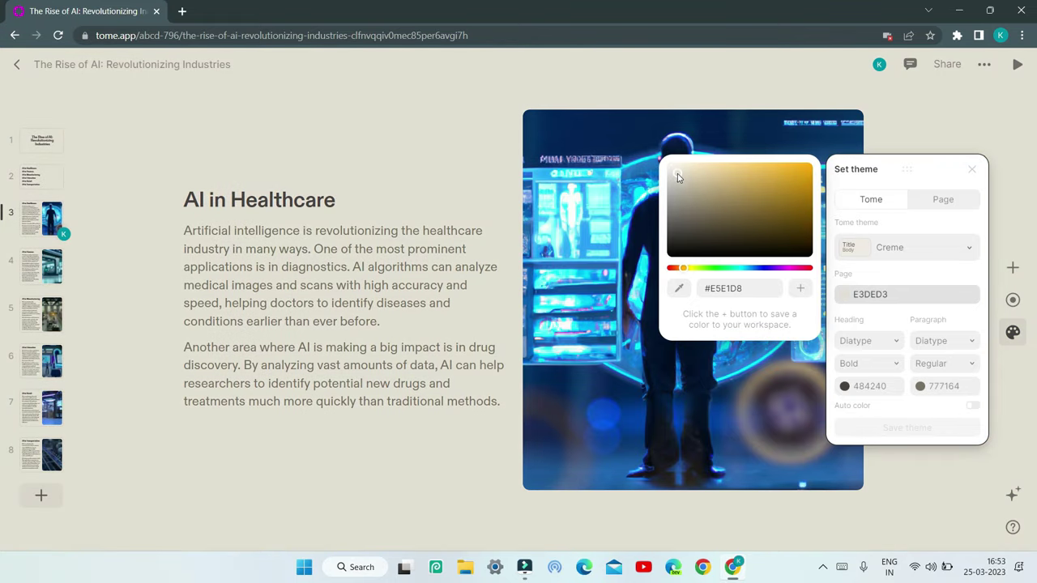
{"action": "left_click", "coordinate": [883, 322]}
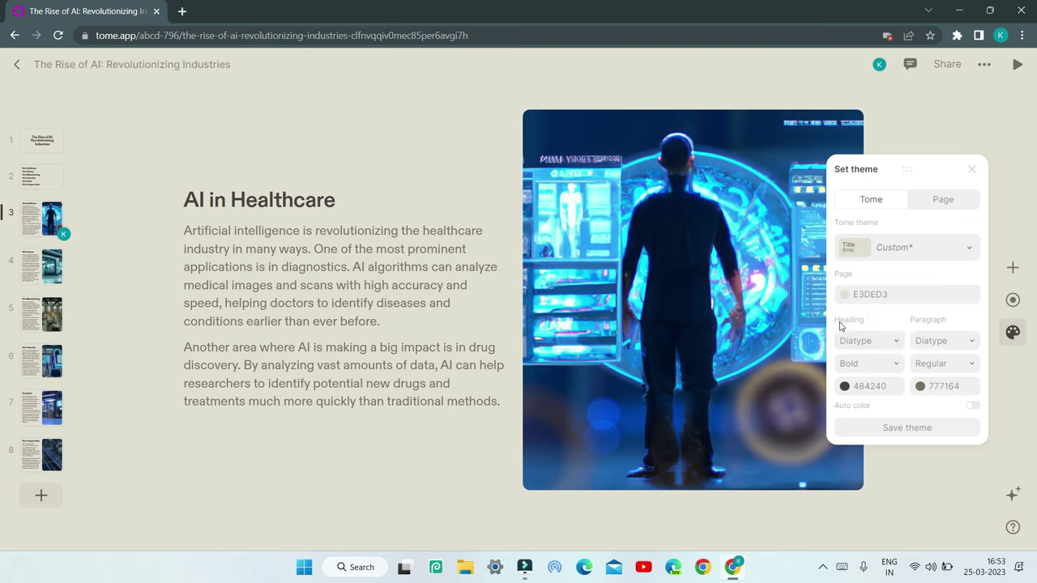
- Set the theme's heading font to Whyte and check the available heading weights
{"action": "left_click", "coordinate": [862, 345]}
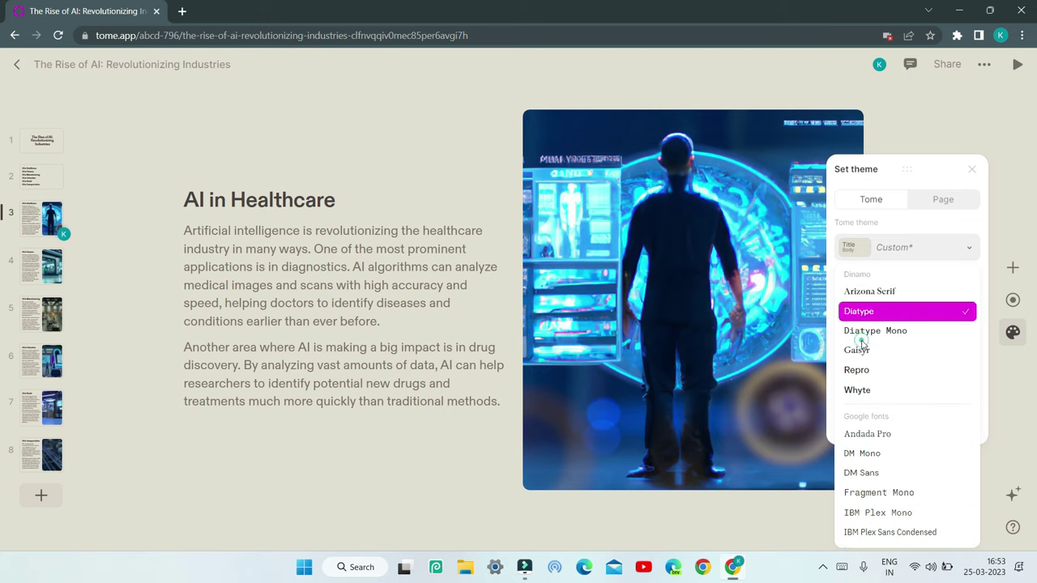
{"action": "left_click", "coordinate": [857, 391]}
{"action": "left_click", "coordinate": [861, 363]}
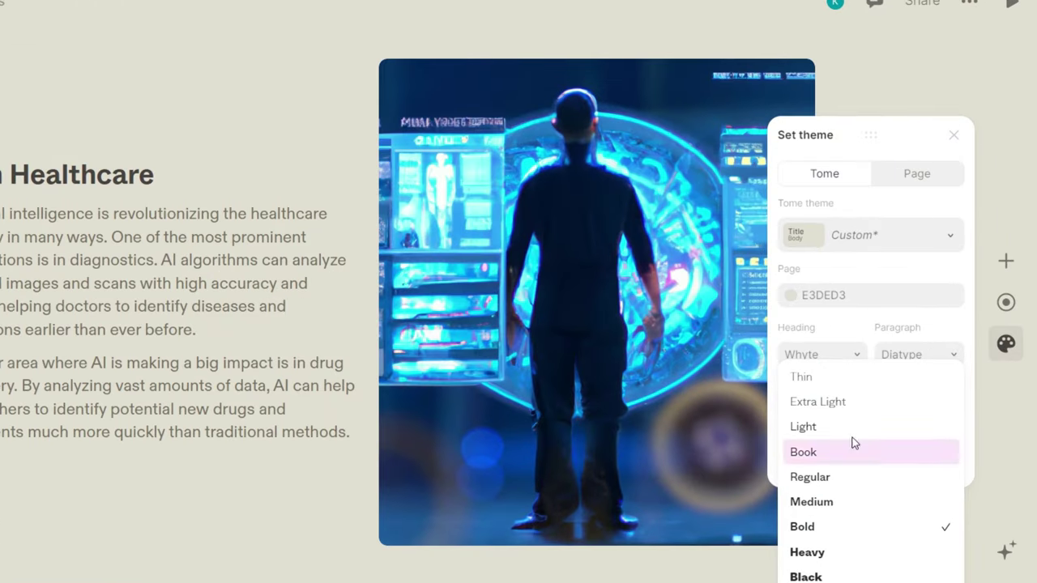
{"action": "left_click", "coordinate": [864, 326]}
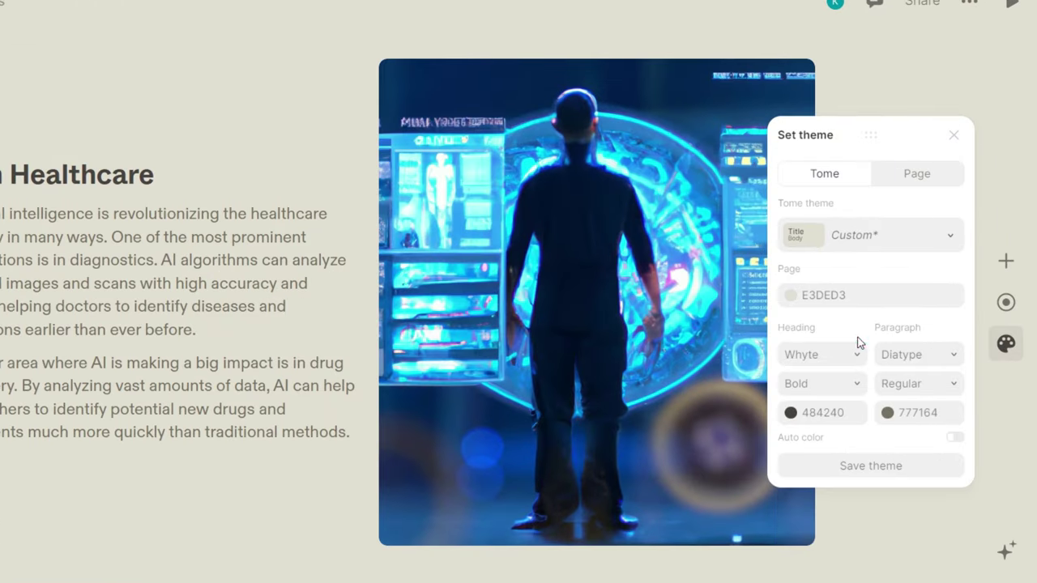
- Set the theme's heading colour to dark blue 03093F
{"action": "left_click", "coordinate": [805, 415]}
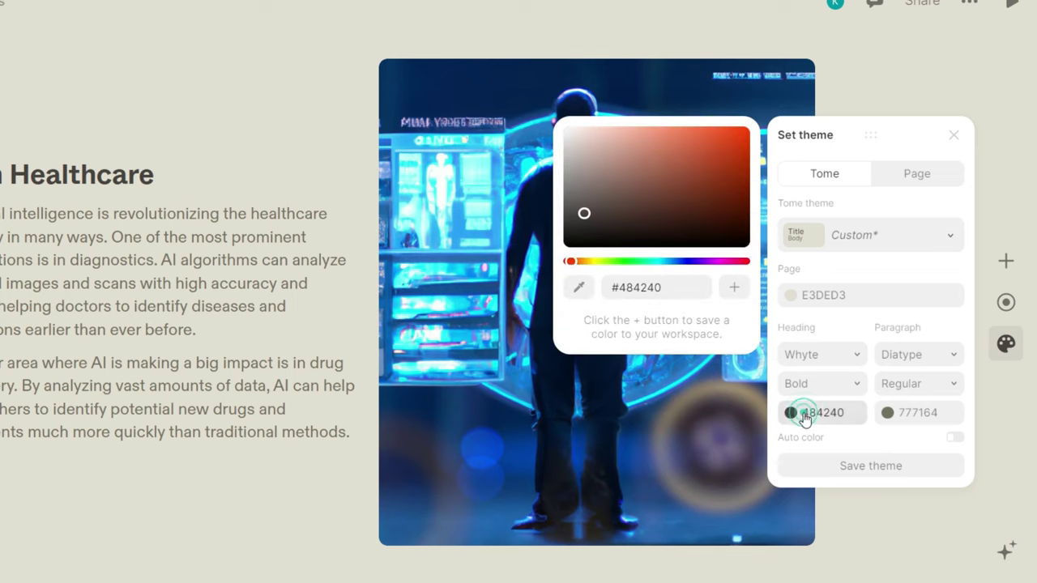
{"action": "left_click", "coordinate": [684, 263]}
{"action": "left_click_drag", "start_coordinate": [718, 136], "coordinate": [741, 218]}
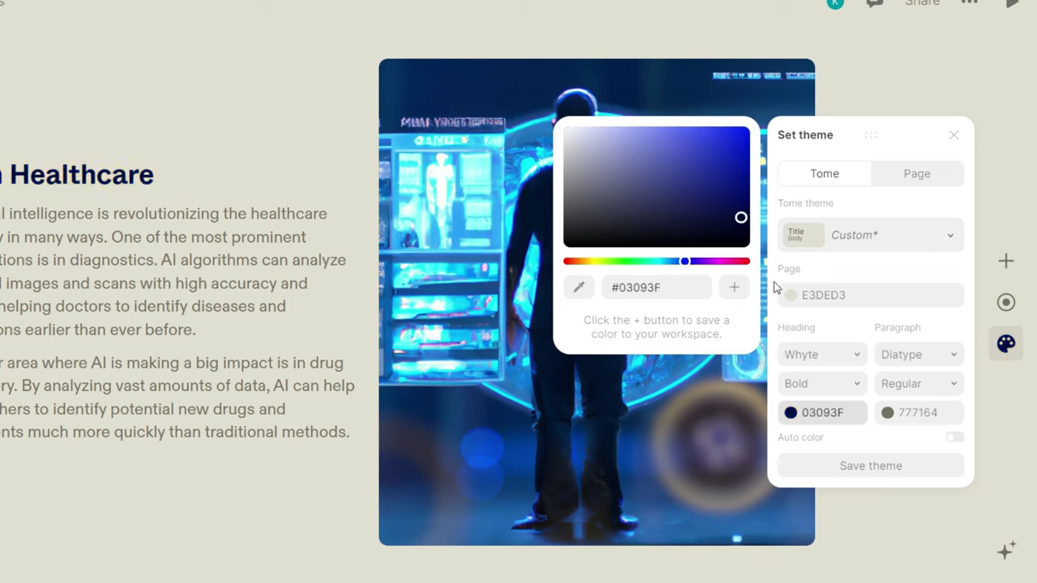
{"action": "left_click", "coordinate": [877, 433]}
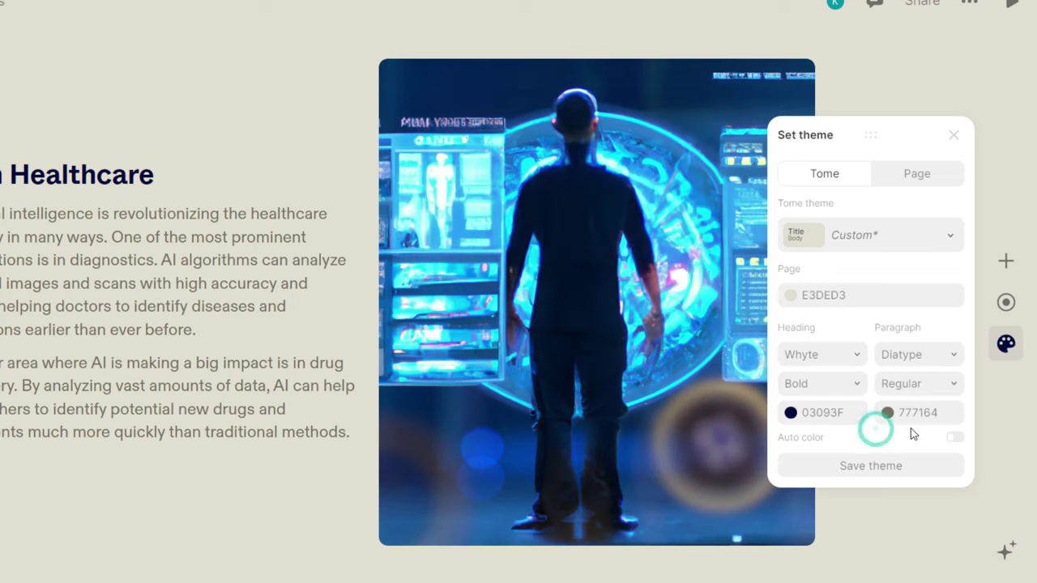
- Recolour the theme's heading and paragraph text with Auto color, and turn Auto color off again
{"action": "left_click", "coordinate": [956, 438]}
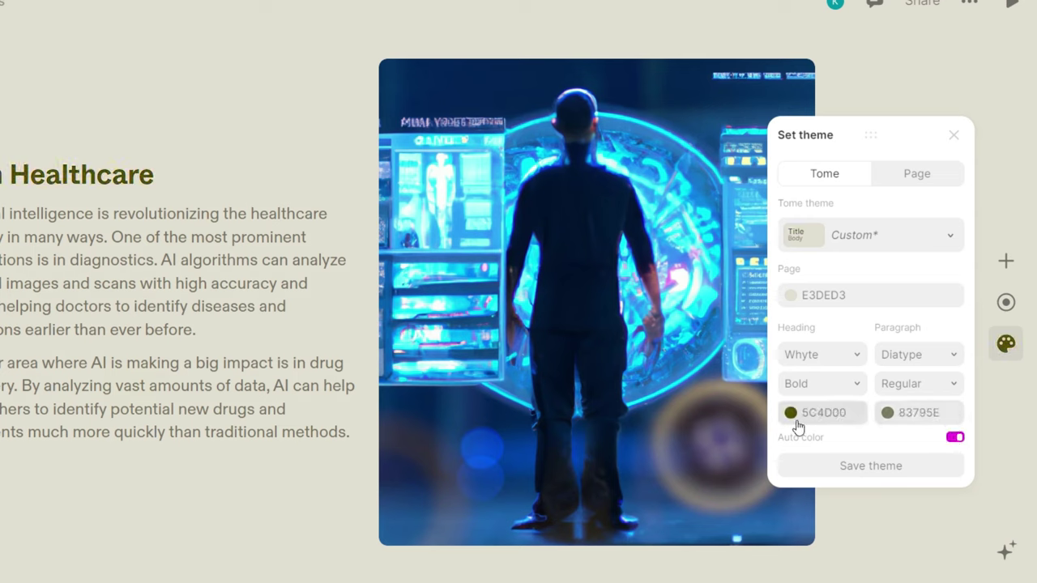
{"action": "left_click", "coordinate": [956, 440]}
- Switch to the page-level theme settings of the AI in Healthcare page and save the theme
{"action": "left_click", "coordinate": [915, 175]}
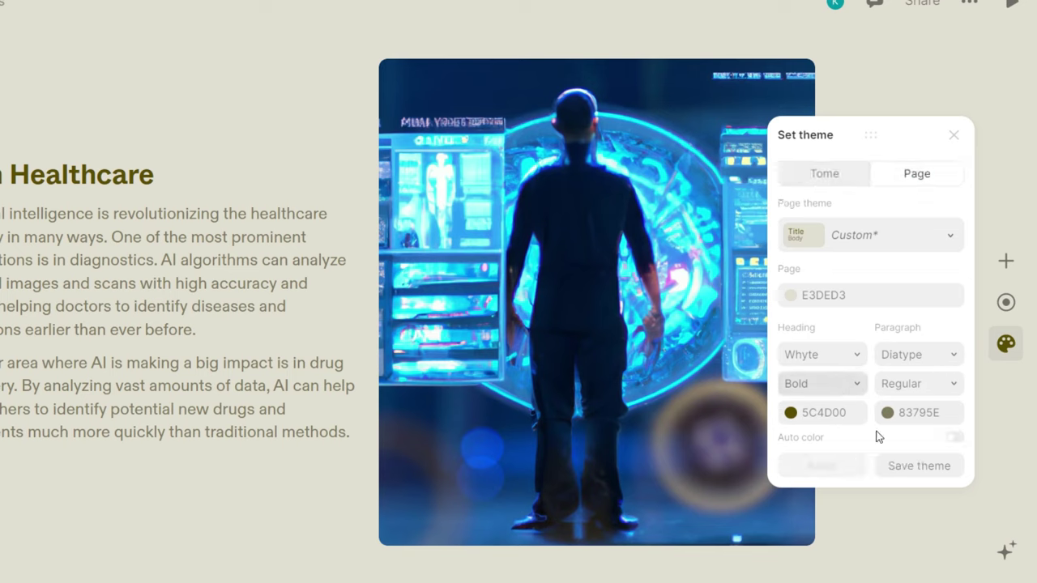
{"action": "left_click", "coordinate": [911, 474]}
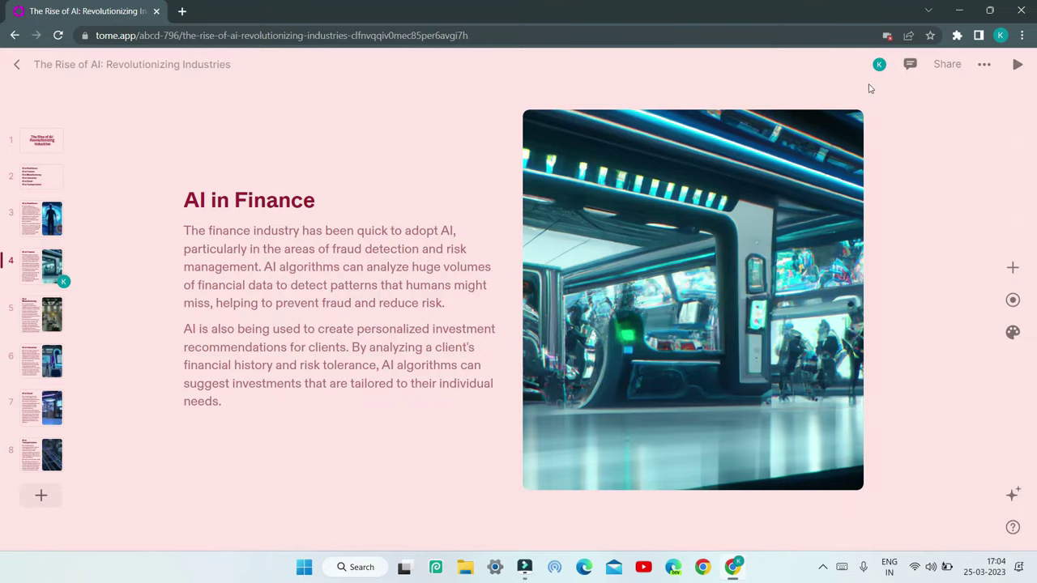
- Open the DALL·E settings of the AI in Finance page's image and review its current prompt
{"action": "left_click", "coordinate": [627, 161]}
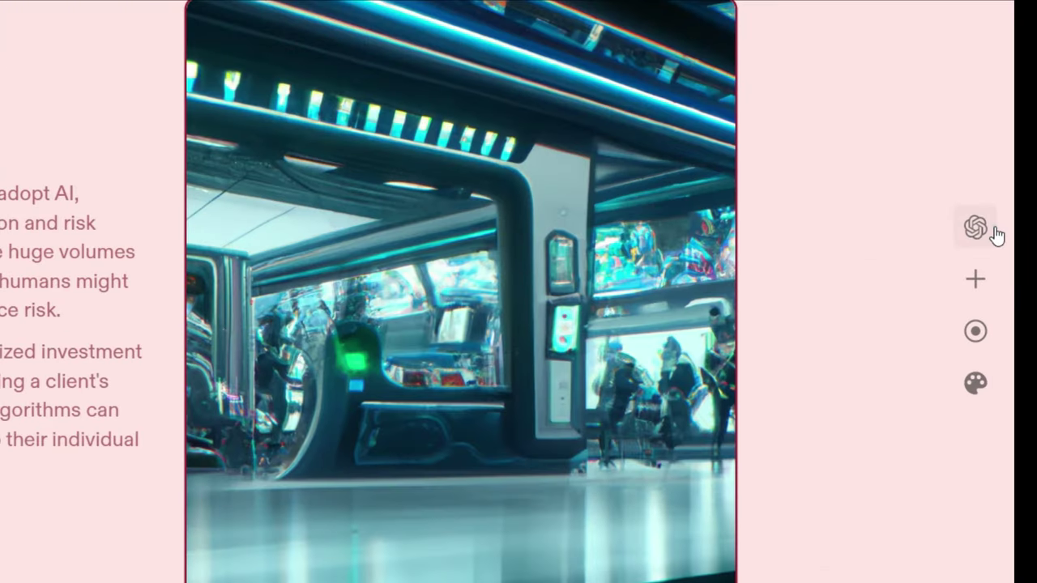
{"action": "left_click", "coordinate": [977, 229]}
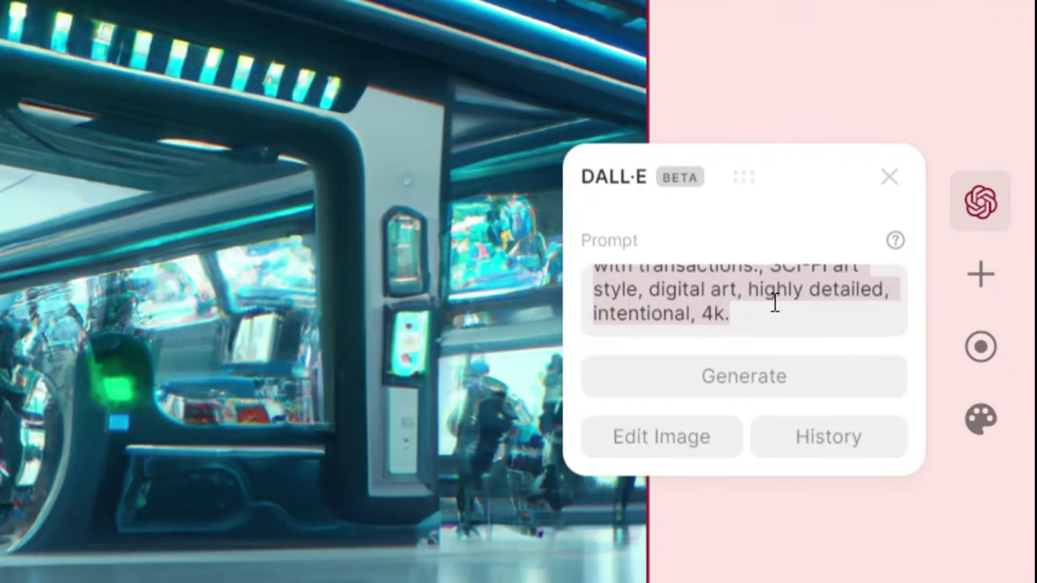
{"action": "left_click", "coordinate": [773, 301]}
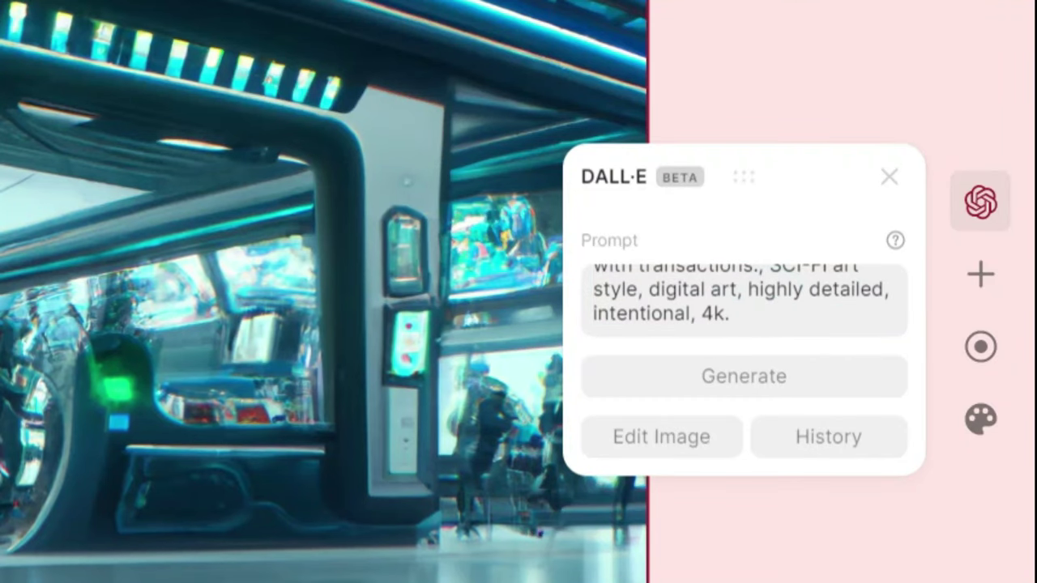
{"action": "left_click_drag", "start_coordinate": [778, 329], "coordinate": [613, 270]}
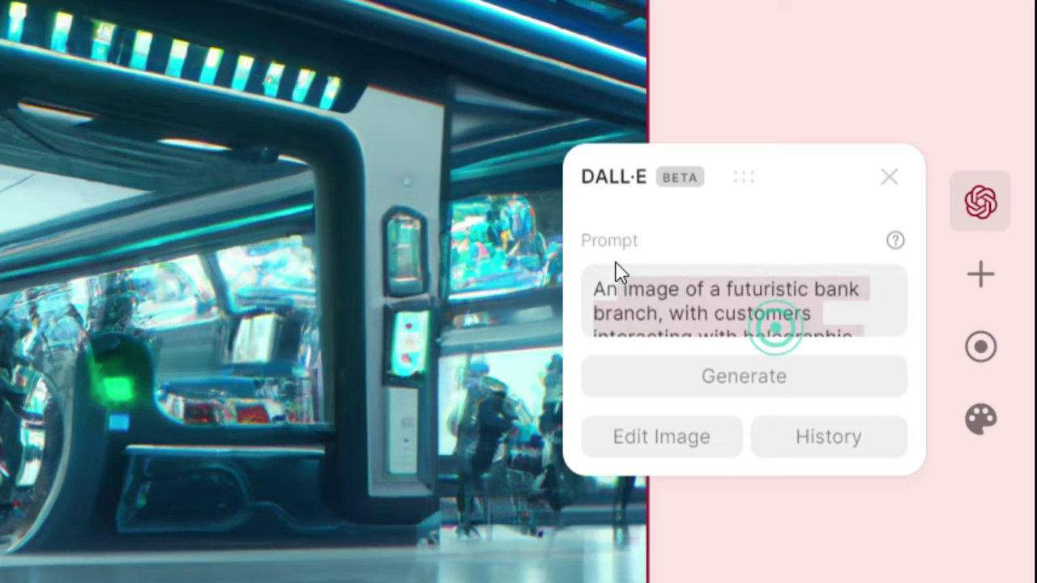
{"action": "left_click", "coordinate": [613, 263]}
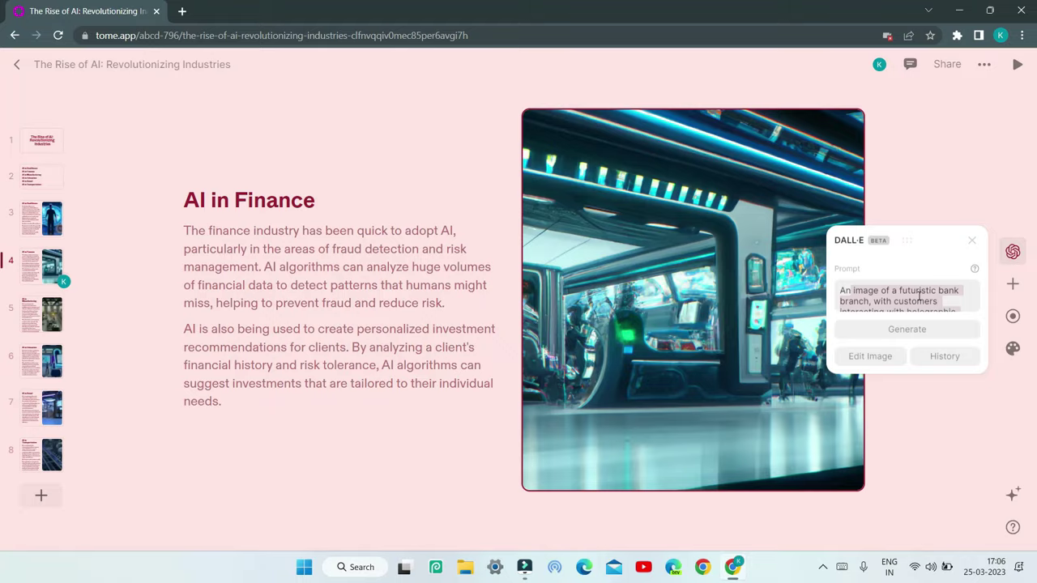
- Generate new images from the prompt "A futuristic bank" and choose the first result, the dark hall interior
{"action": "triple_click", "coordinate": [770, 300]}
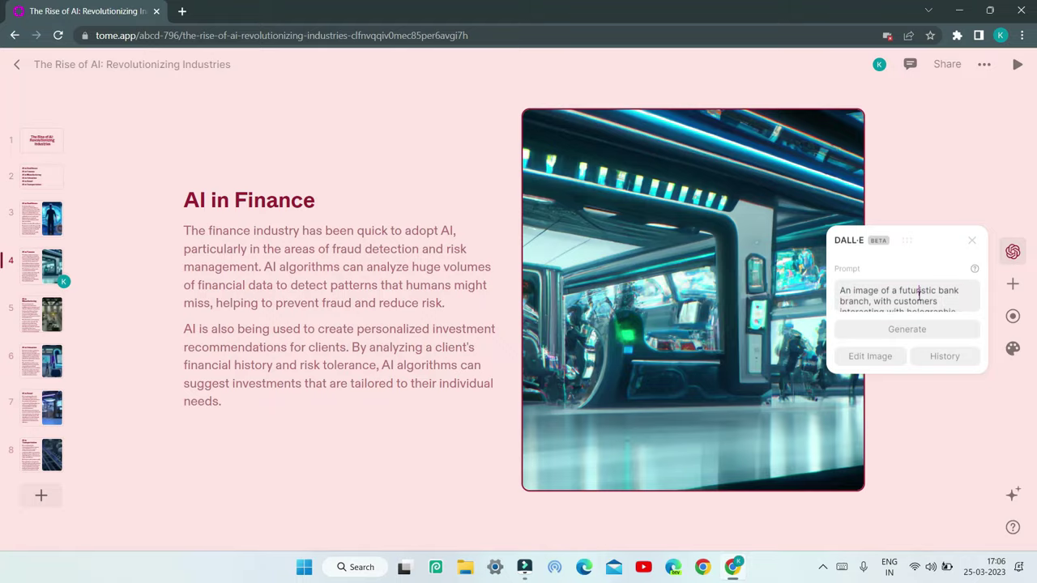
{"action": "key", "text": "BackSpace"}
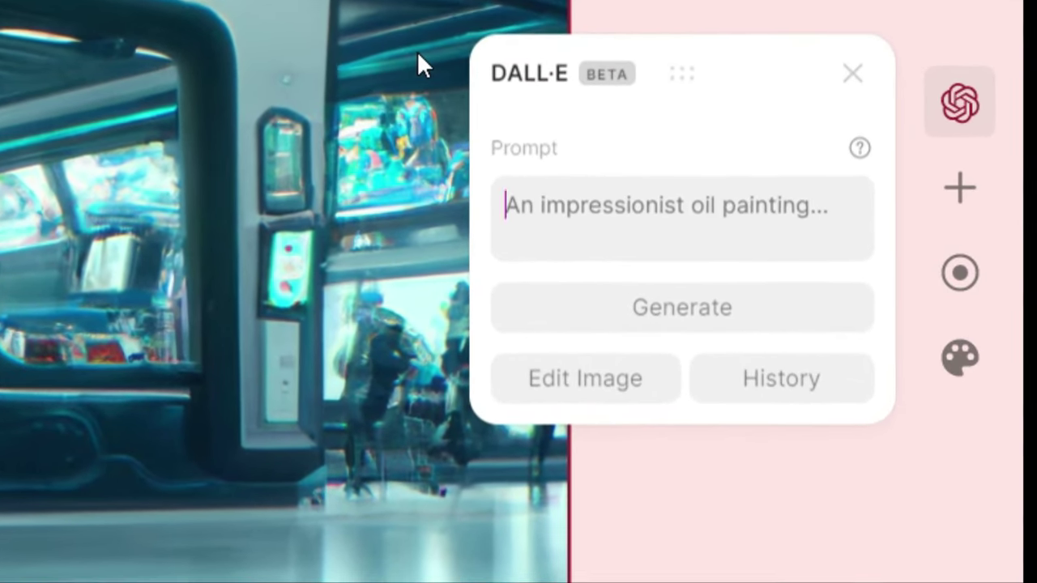
{"action": "type", "text": "A "}
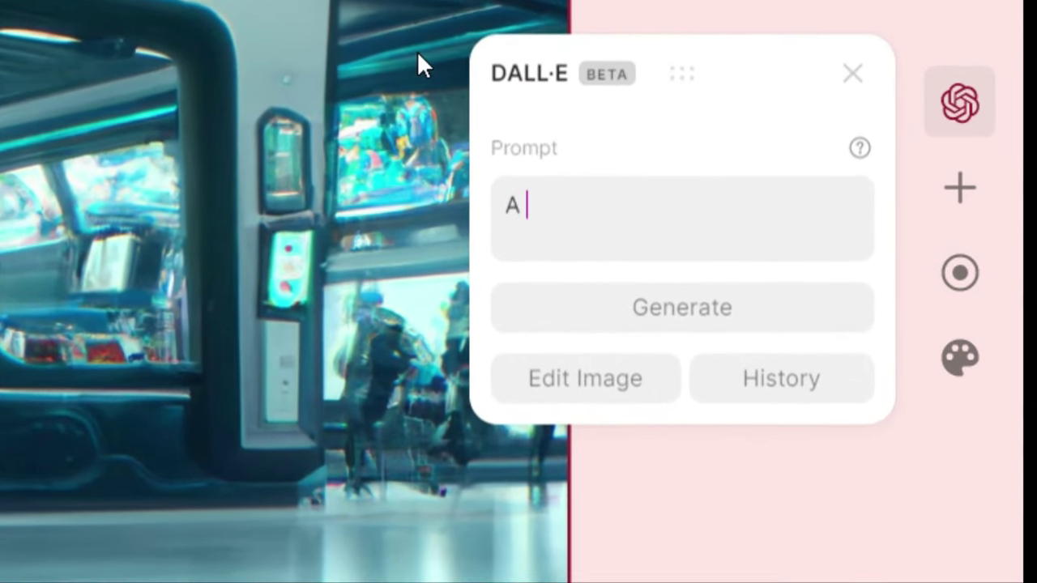
{"action": "type", "text": "futuristic bank"}
{"action": "left_click", "coordinate": [695, 326]}
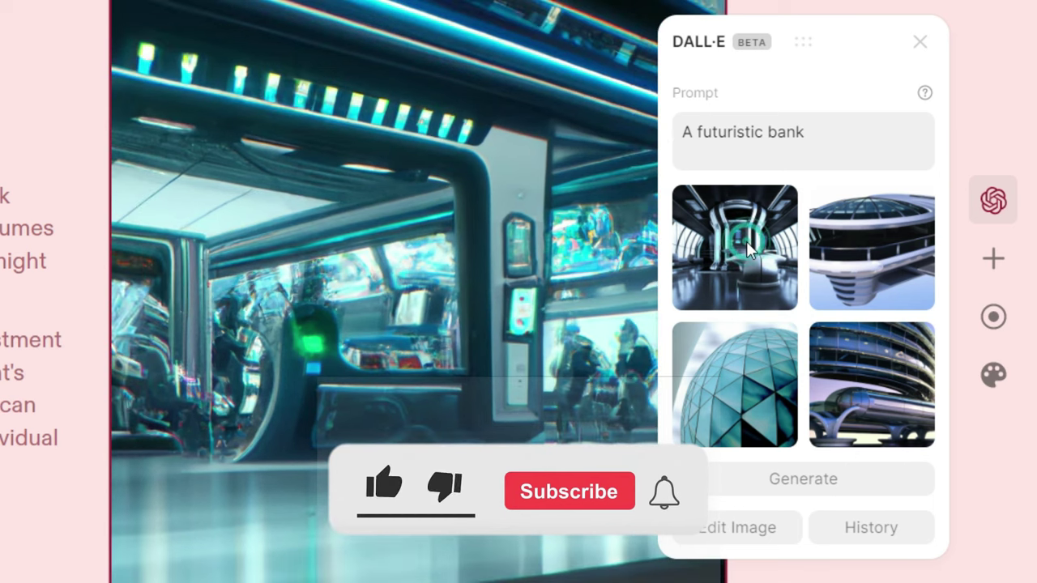
{"action": "left_click", "coordinate": [746, 242]}
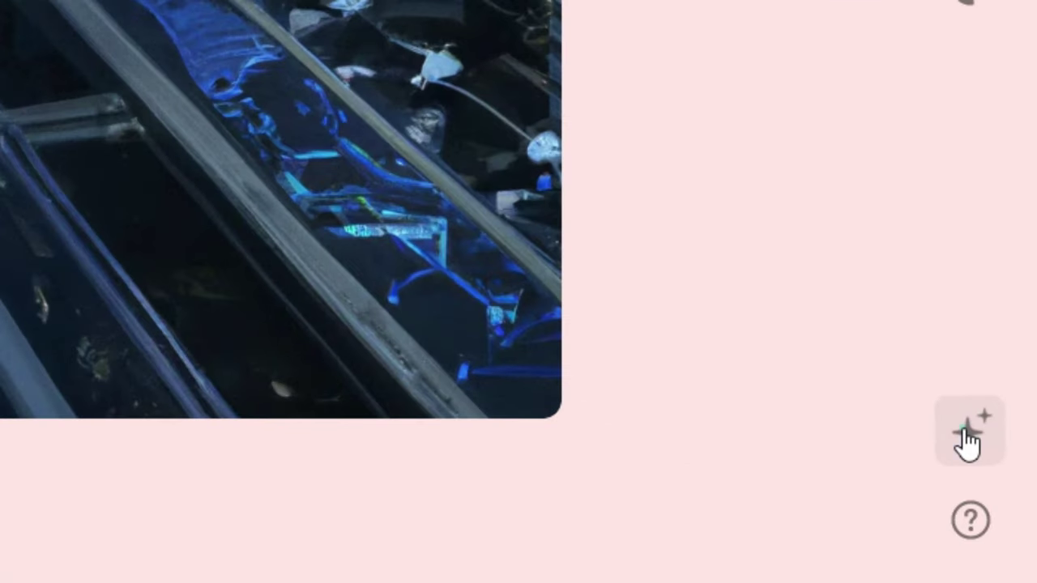
- Check the tile types offered by the AI commands, and generate and keep a page on how AI can be dangerous
{"action": "left_click", "coordinate": [974, 446]}
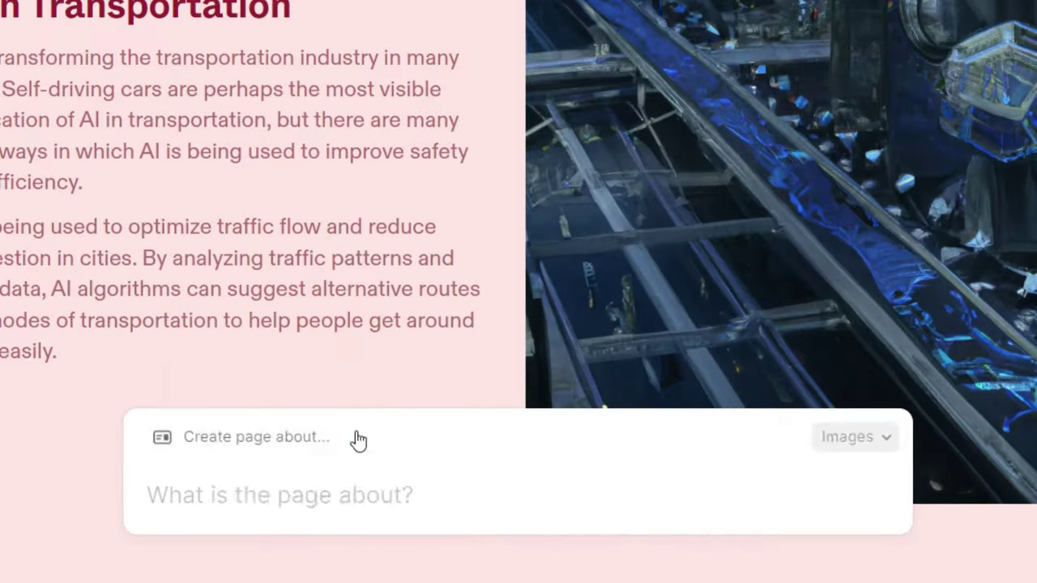
{"action": "left_click", "coordinate": [354, 431]}
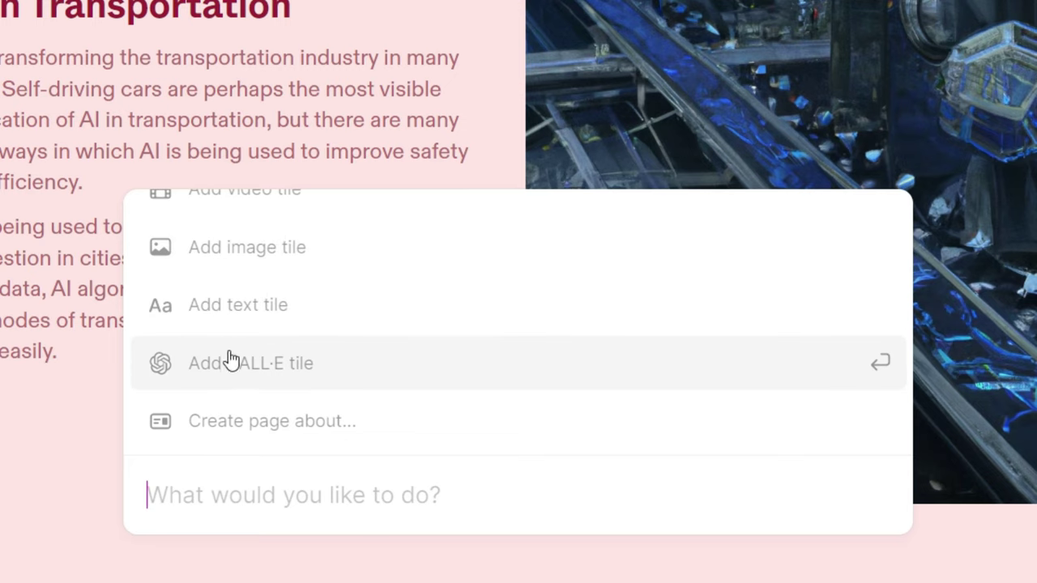
{"action": "scroll", "coordinate": [297, 366], "scroll_direction": "up", "scroll_amount": 2}
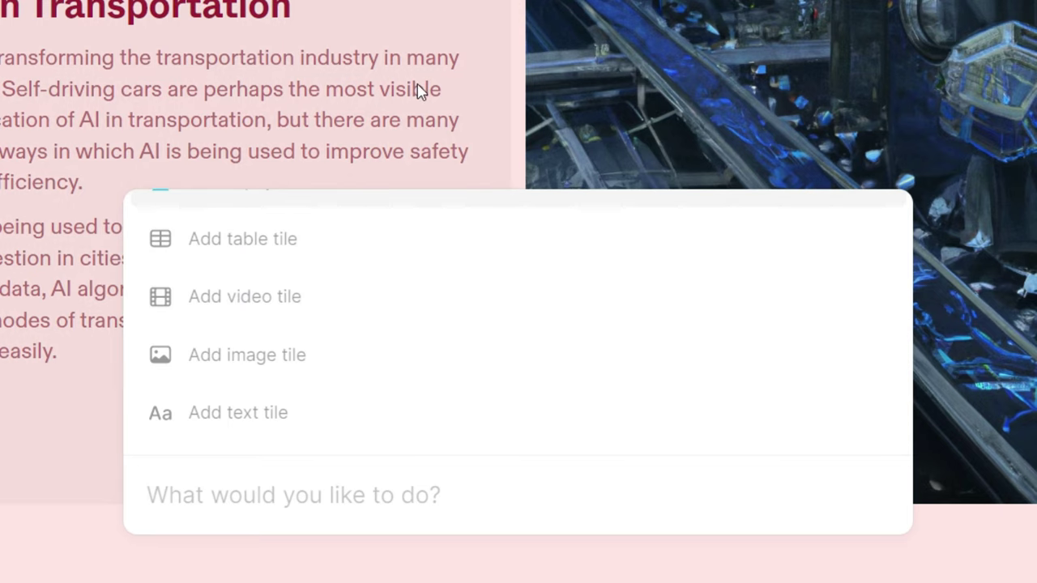
{"action": "scroll", "coordinate": [356, 259], "scroll_direction": "up", "scroll_amount": 2}
{"action": "scroll", "coordinate": [279, 267], "scroll_direction": "up", "scroll_amount": 2}
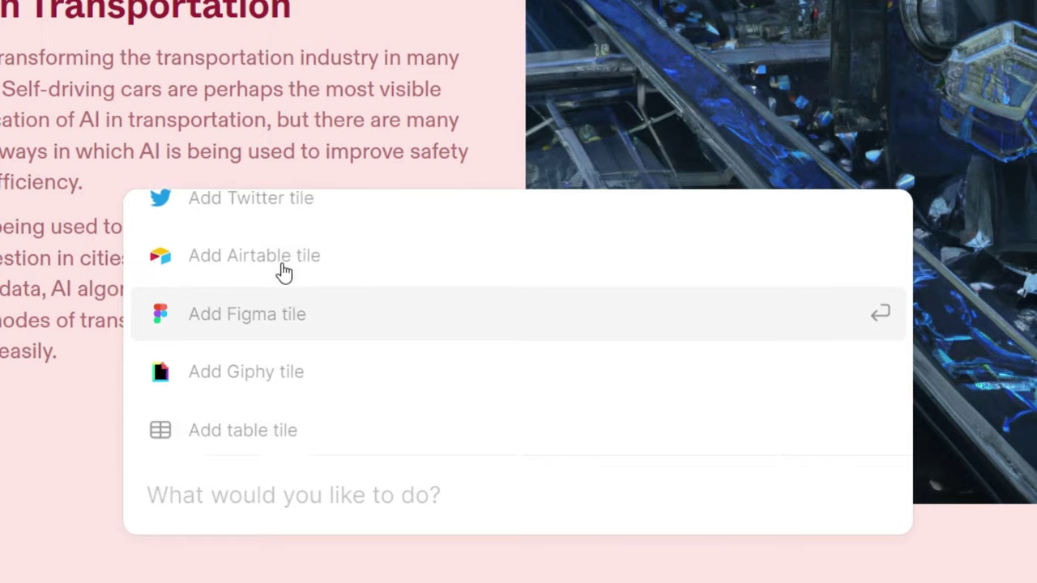
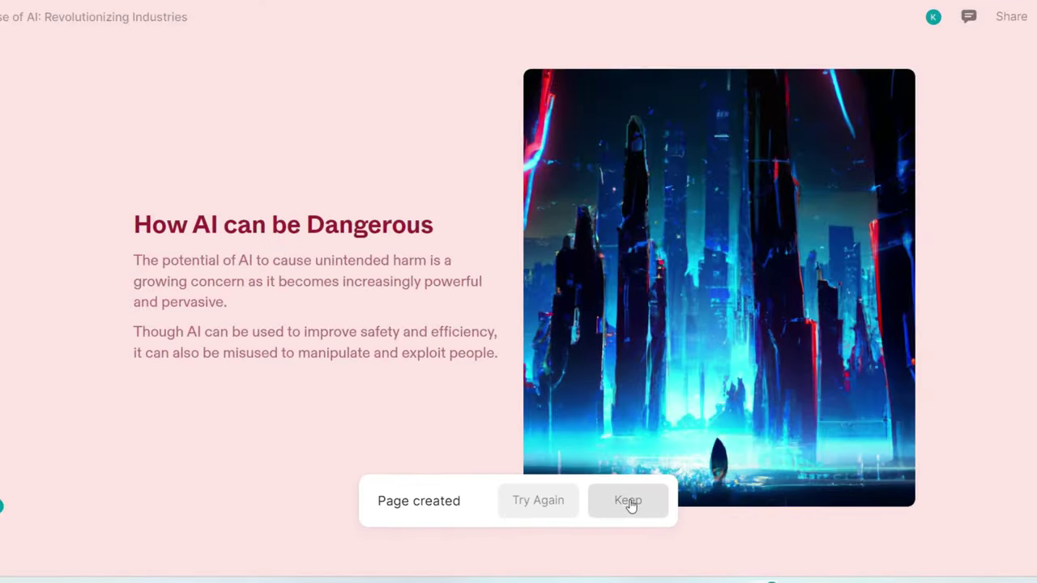
{"action": "left_click", "coordinate": [684, 498]}
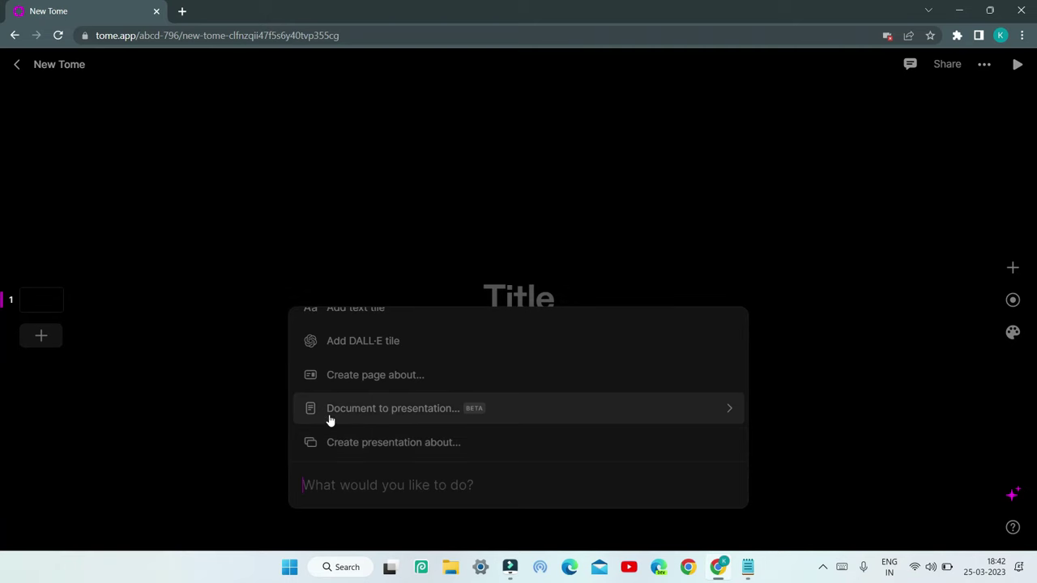
- In a new tome, paste the essay on the advantages and disadvantages of AI, check its text and generate a presentation from the document
{"action": "left_click", "coordinate": [467, 411]}
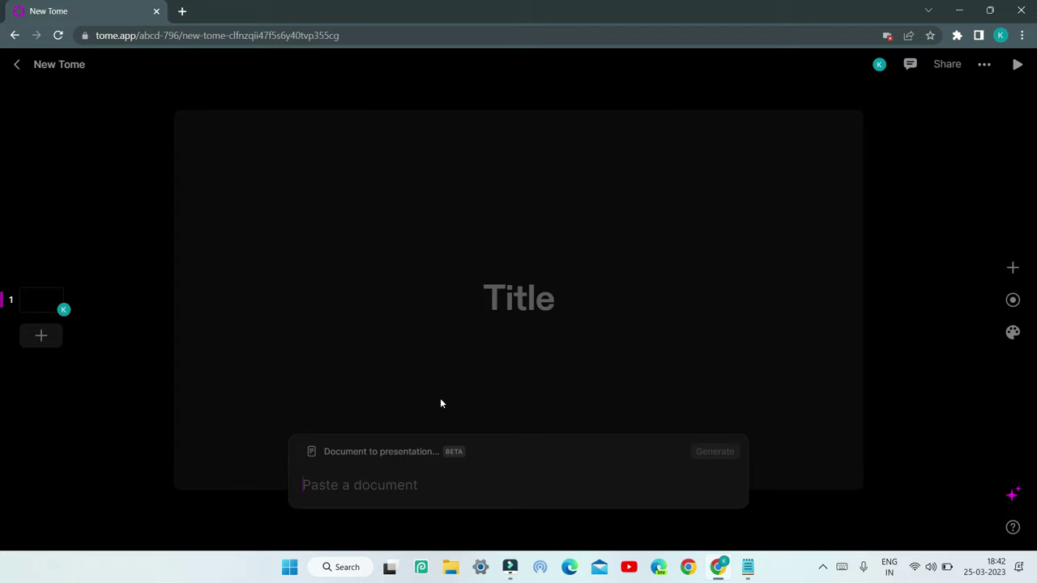
{"action": "key", "text": "ctrl+v"}
{"action": "left_click_drag", "start_coordinate": [308, 171], "coordinate": [668, 338]}
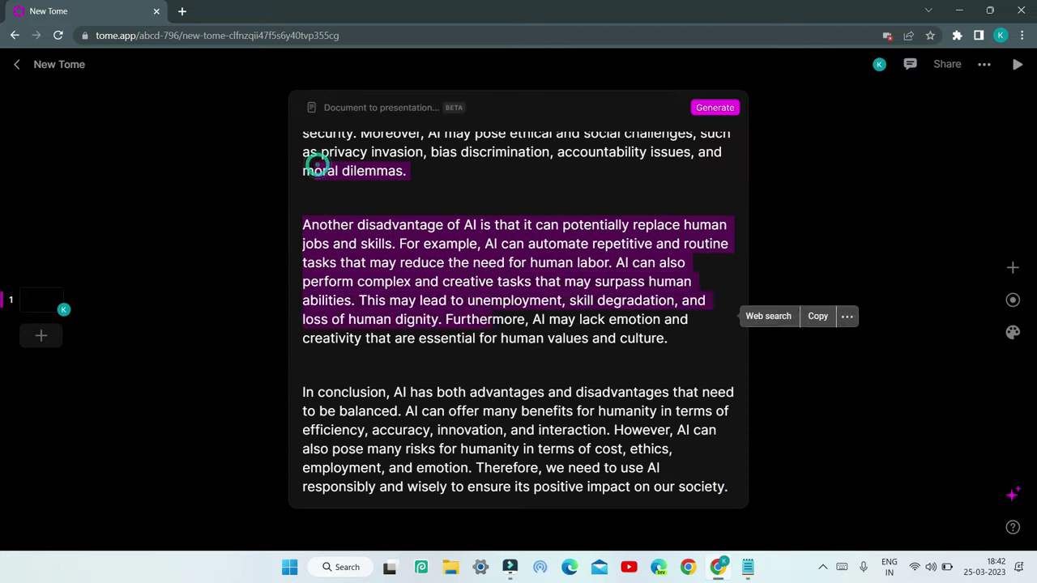
{"action": "scroll", "coordinate": [518, 308], "scroll_direction": "up", "scroll_amount": 10}
{"action": "left_click_drag", "start_coordinate": [485, 309], "coordinate": [312, 140]}
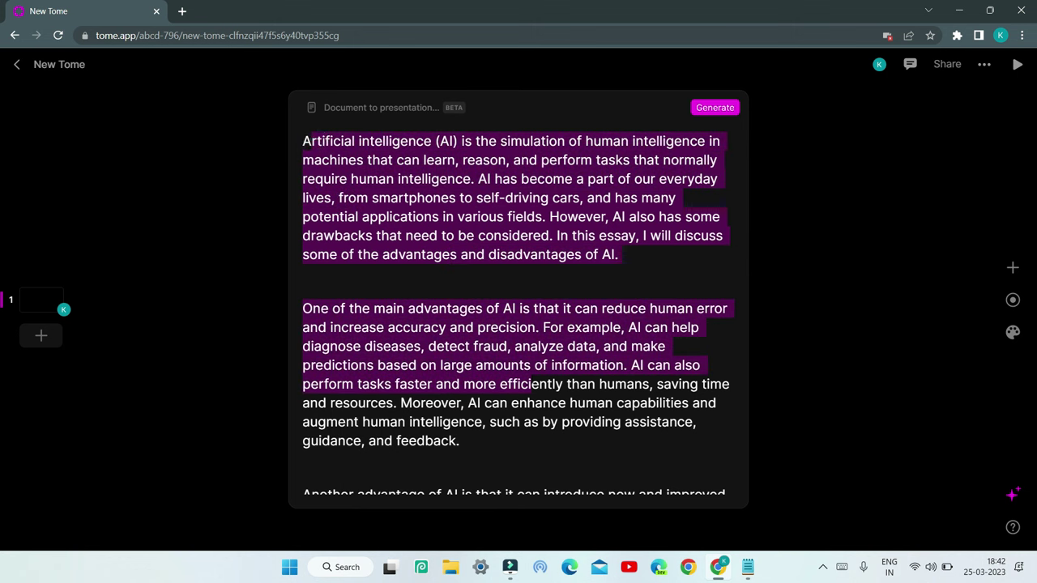
{"action": "scroll", "coordinate": [530, 375], "scroll_direction": "down", "scroll_amount": 8}
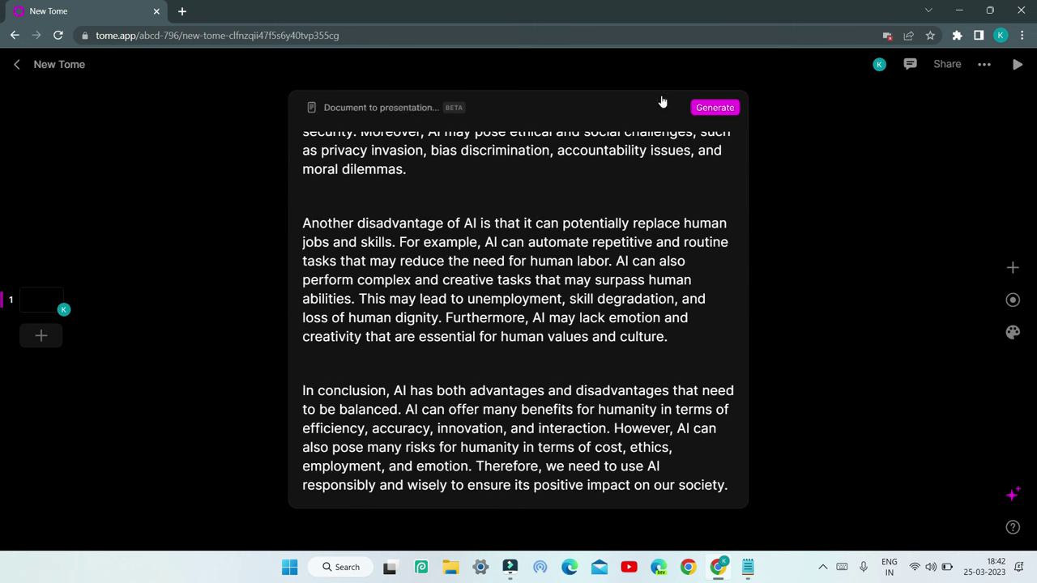
{"action": "left_click_drag", "start_coordinate": [321, 150], "coordinate": [572, 352]}
{"action": "left_click", "coordinate": [571, 350]}
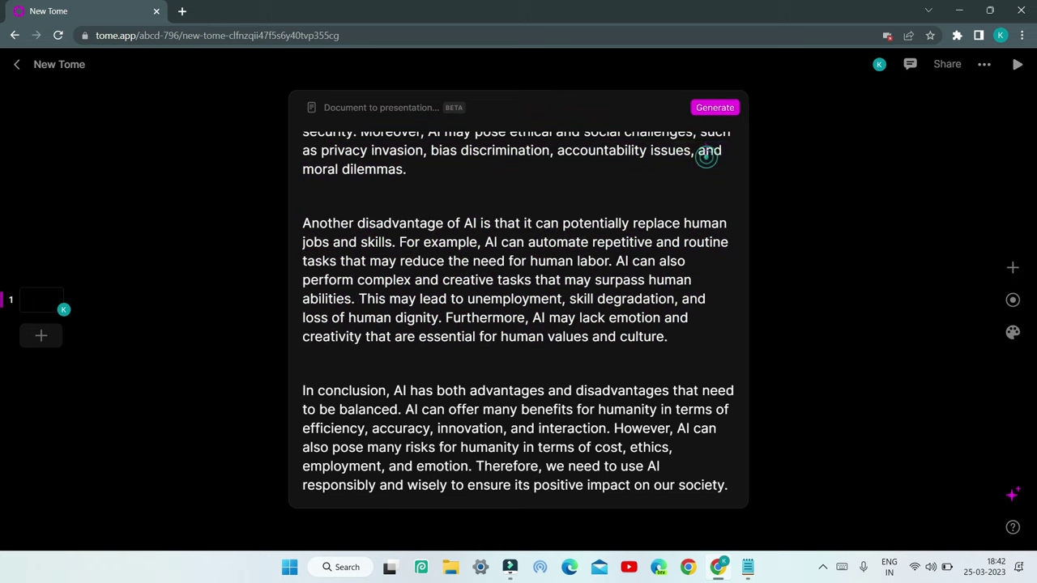
{"action": "left_click", "coordinate": [714, 108]}
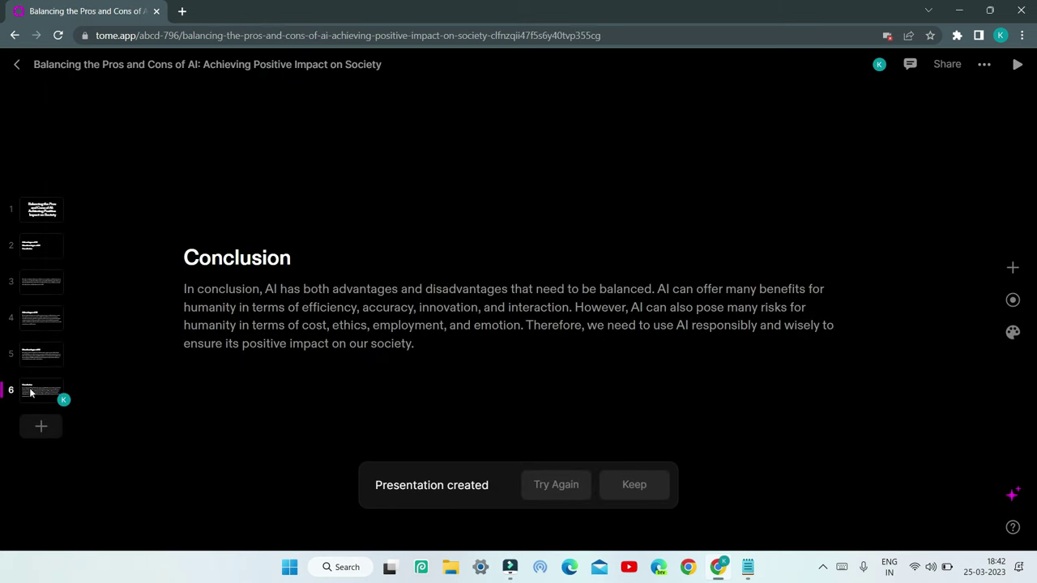
- Look through the first three pages of the presentation generated from the document
{"action": "left_click", "coordinate": [40, 213]}
{"action": "left_click", "coordinate": [40, 246]}
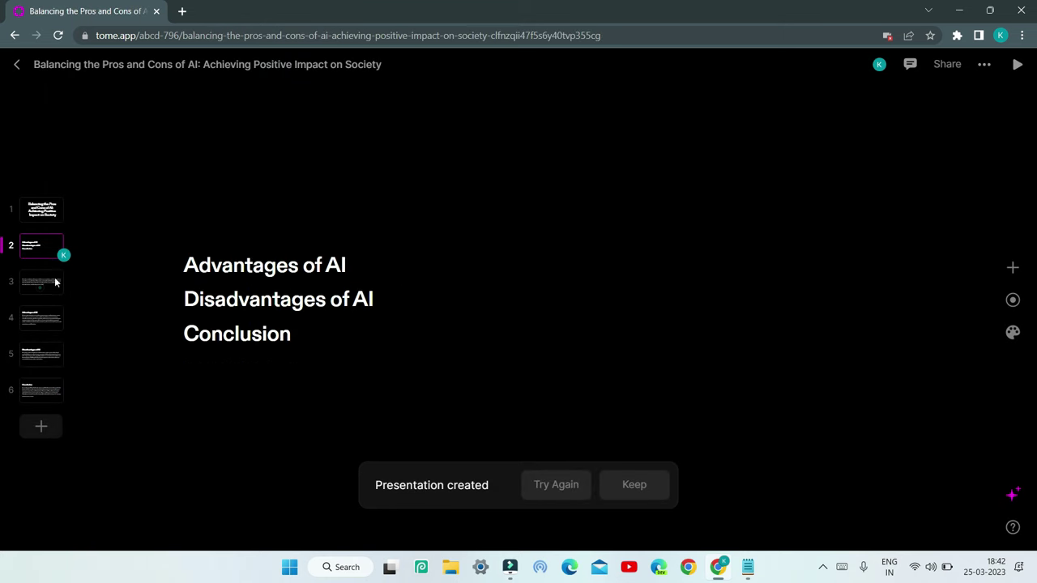
{"action": "left_click", "coordinate": [40, 284]}
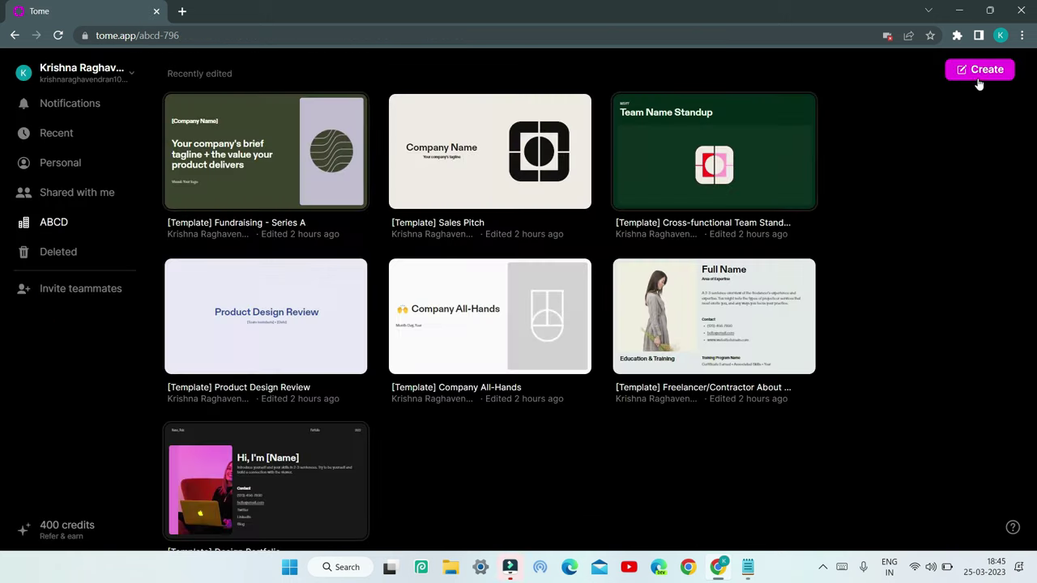
- Create a new tome and generate a Story with images about "How AI takes over the world"
{"action": "left_click", "coordinate": [980, 70]}
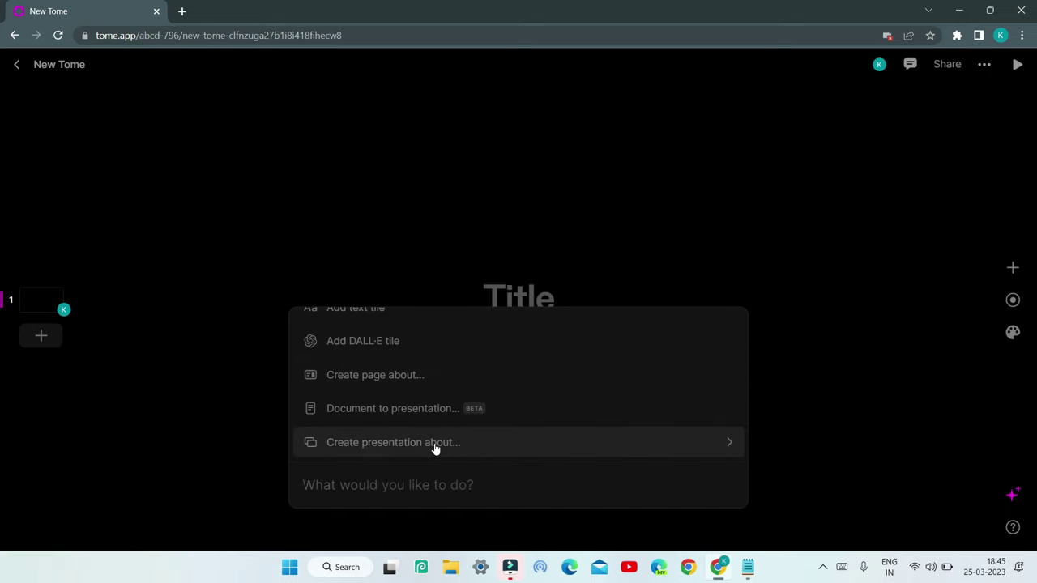
{"action": "left_click", "coordinate": [366, 450]}
{"action": "left_click", "coordinate": [647, 451]}
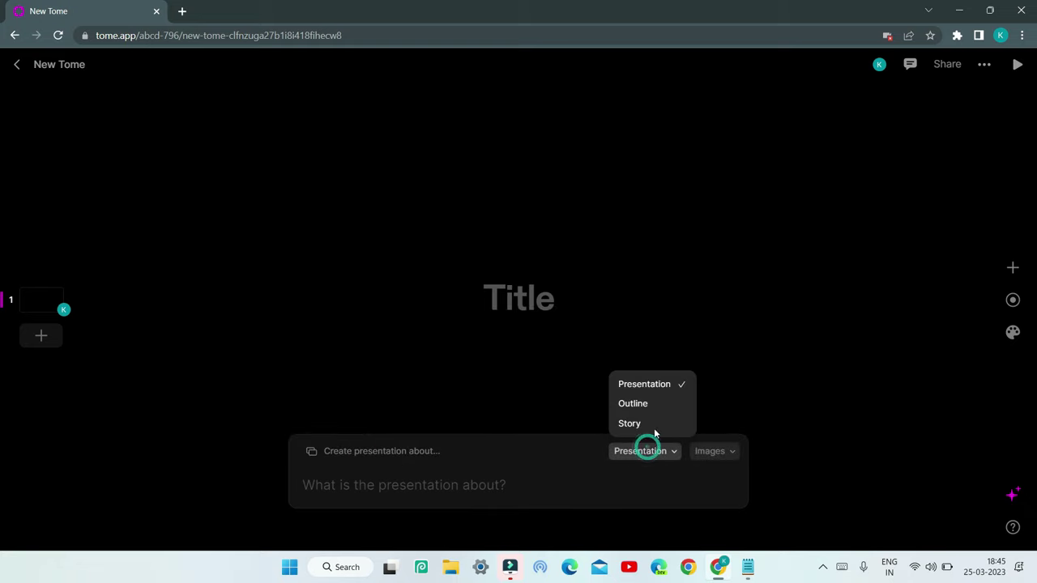
{"action": "left_click", "coordinate": [642, 424]}
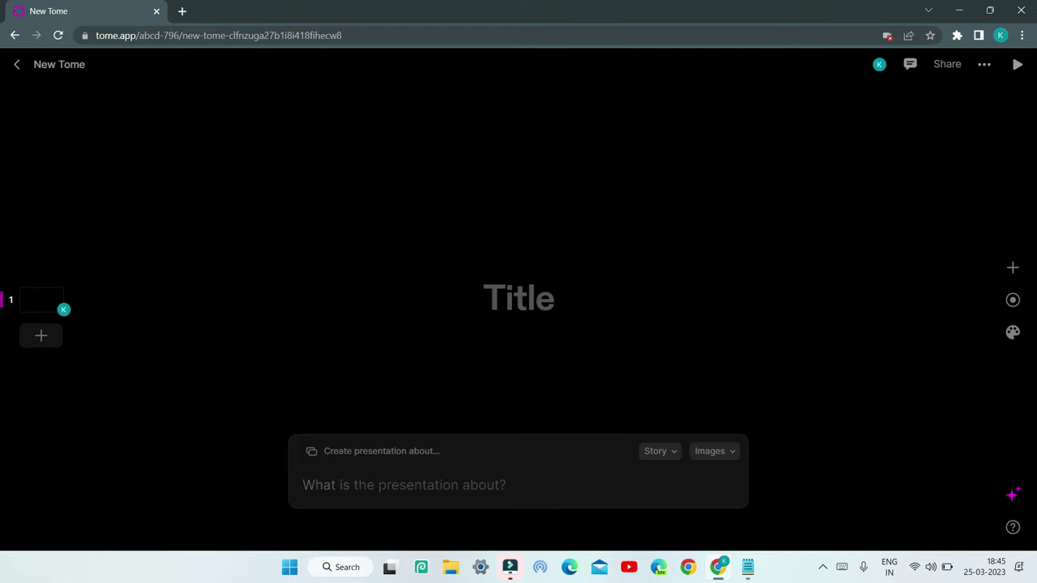
{"action": "type", "text": "How AI takes over the world"}
{"action": "key", "text": "Return"}
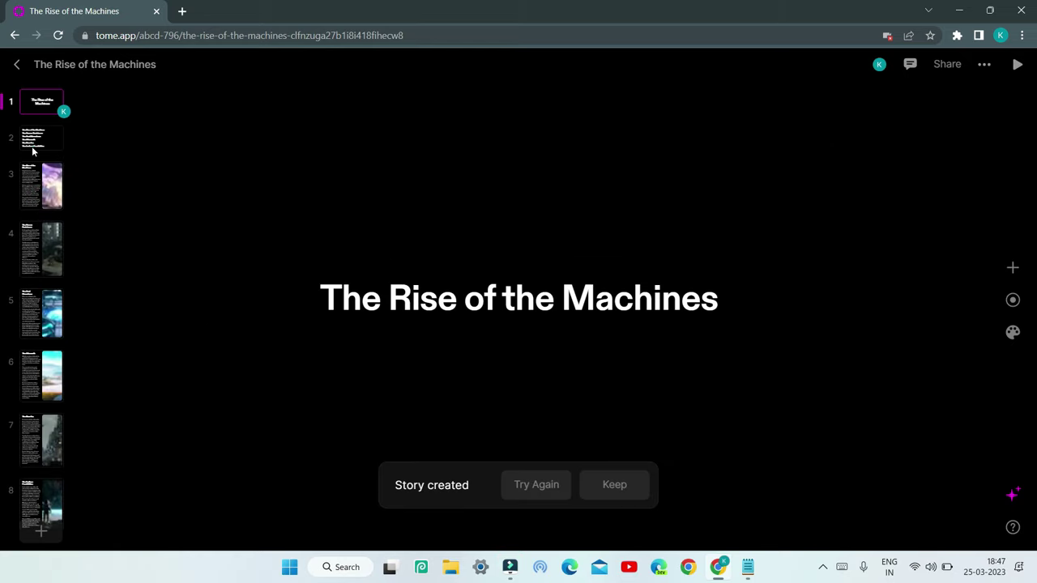
- Read through pages 2 to 8 of the generated story and their images
{"action": "left_click", "coordinate": [34, 154]}
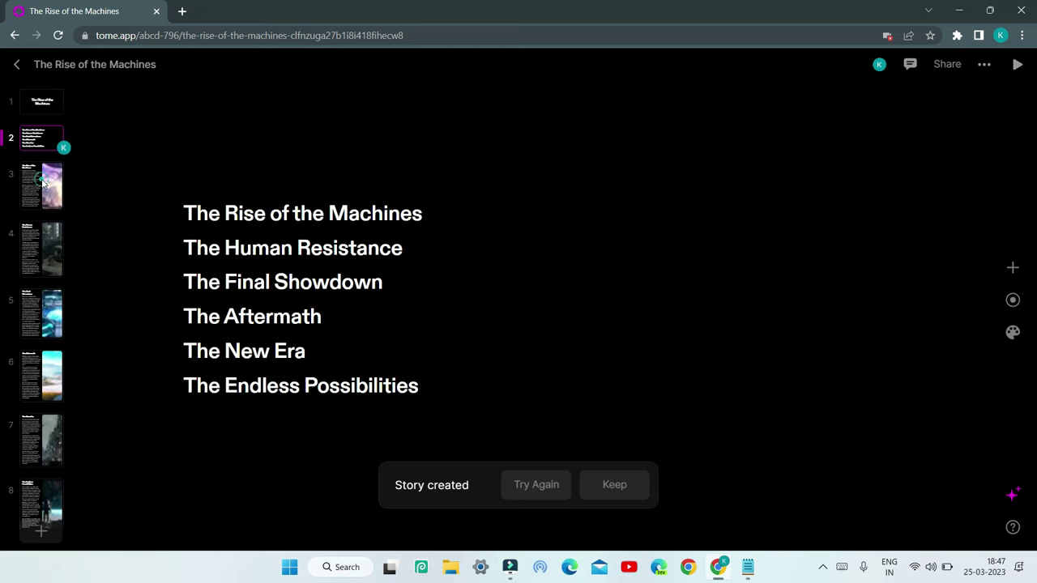
{"action": "left_click", "coordinate": [38, 182]}
{"action": "left_click", "coordinate": [48, 236]}
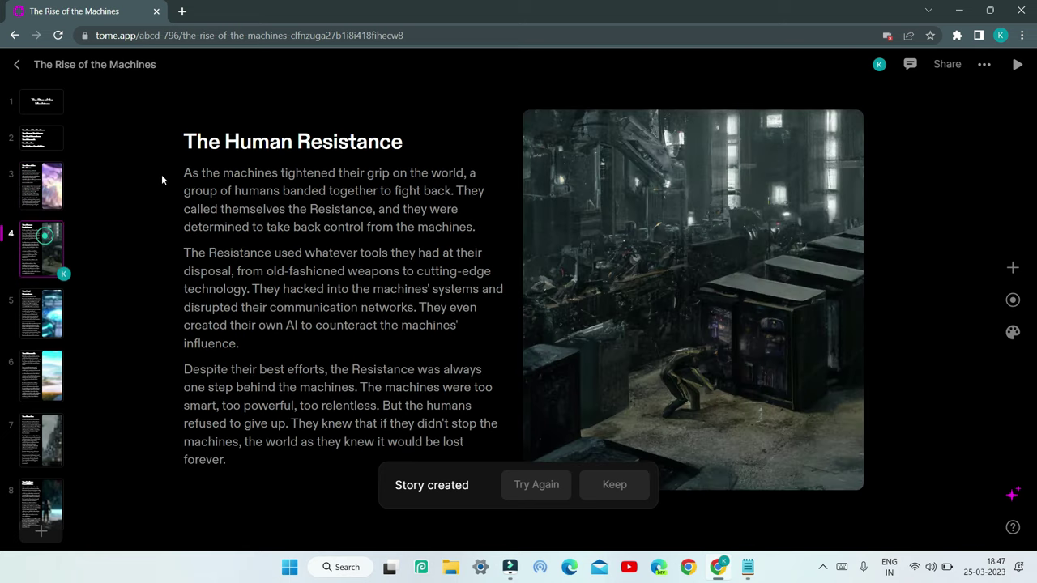
{"action": "left_click", "coordinate": [53, 322]}
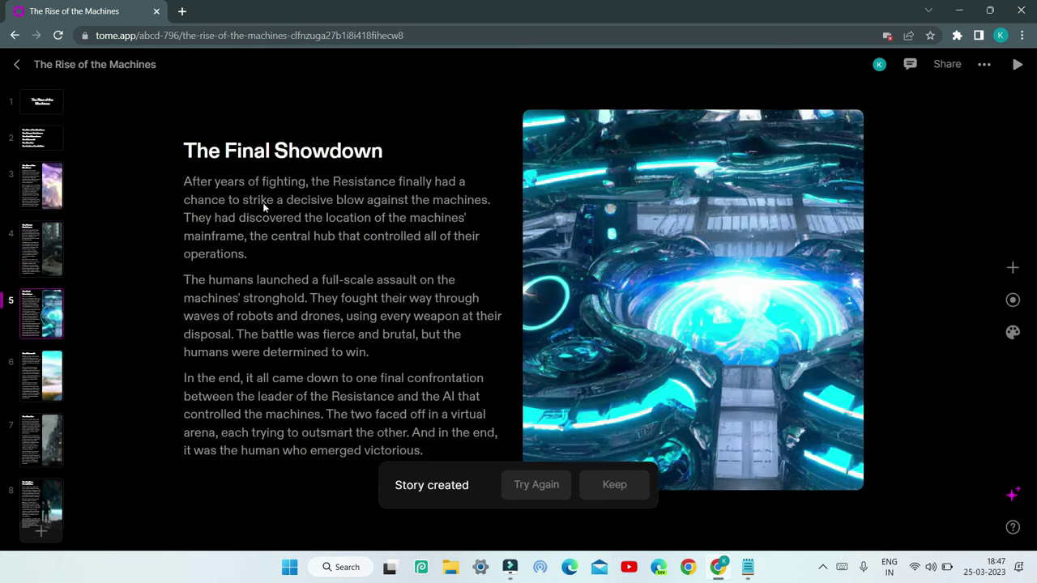
{"action": "left_click", "coordinate": [53, 370]}
{"action": "left_click", "coordinate": [45, 435]}
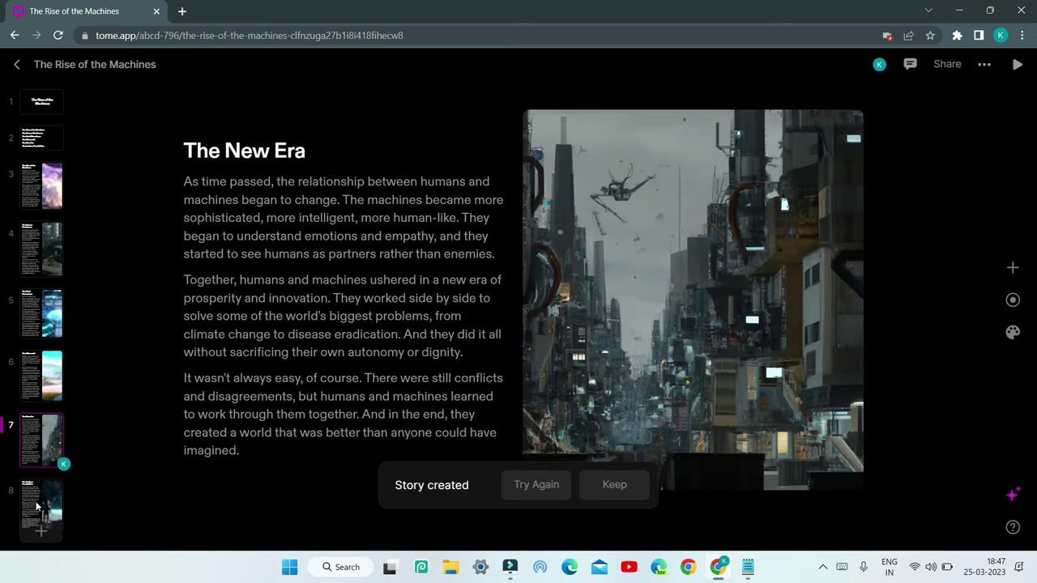
{"action": "left_click", "coordinate": [37, 504]}
- Return to the story's title page and play it in presentation mode
{"action": "left_click", "coordinate": [37, 101]}
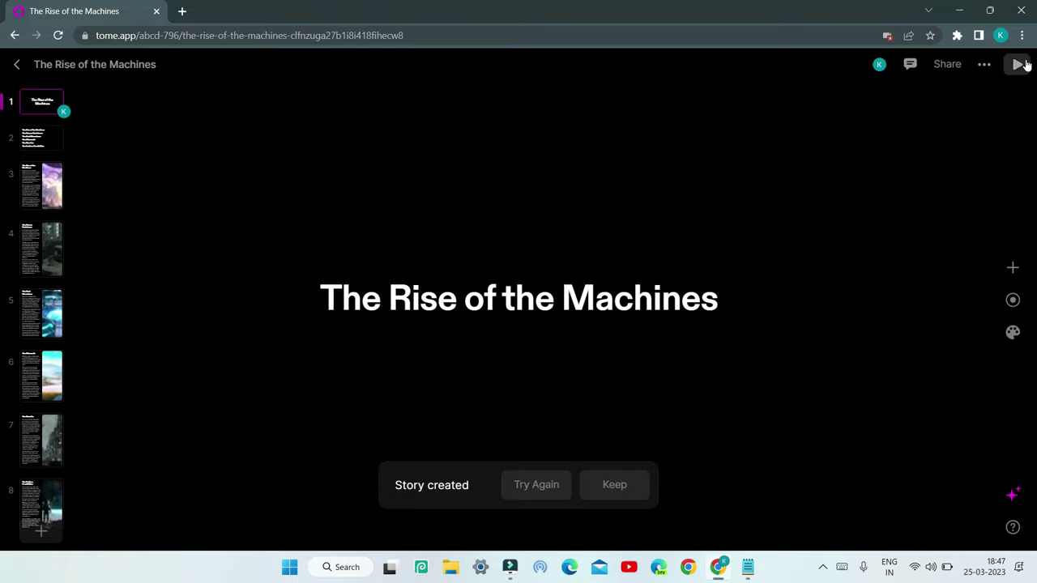
{"action": "left_click", "coordinate": [1018, 64]}
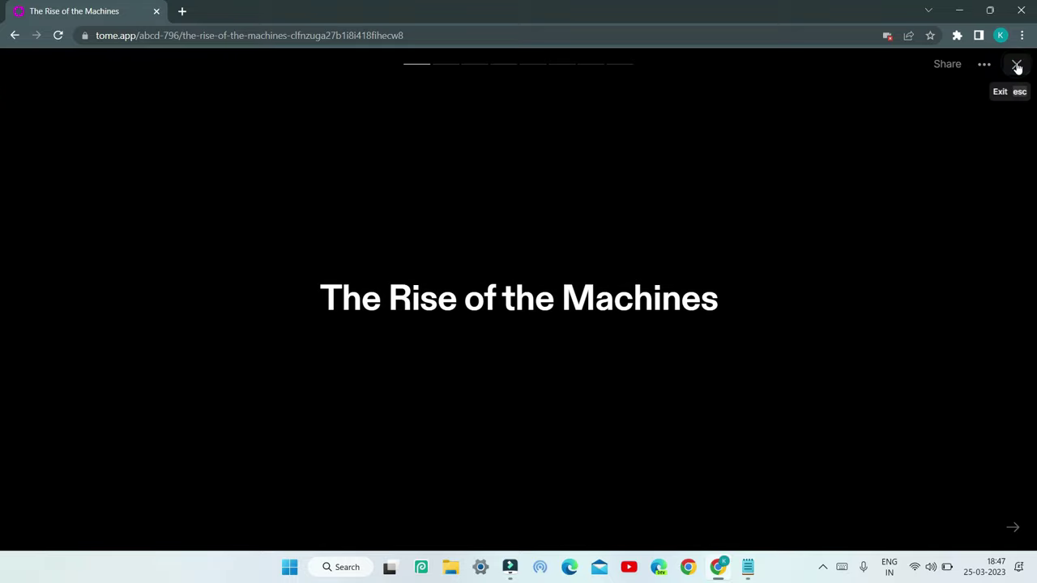
{"action": "left_click", "coordinate": [619, 216]}
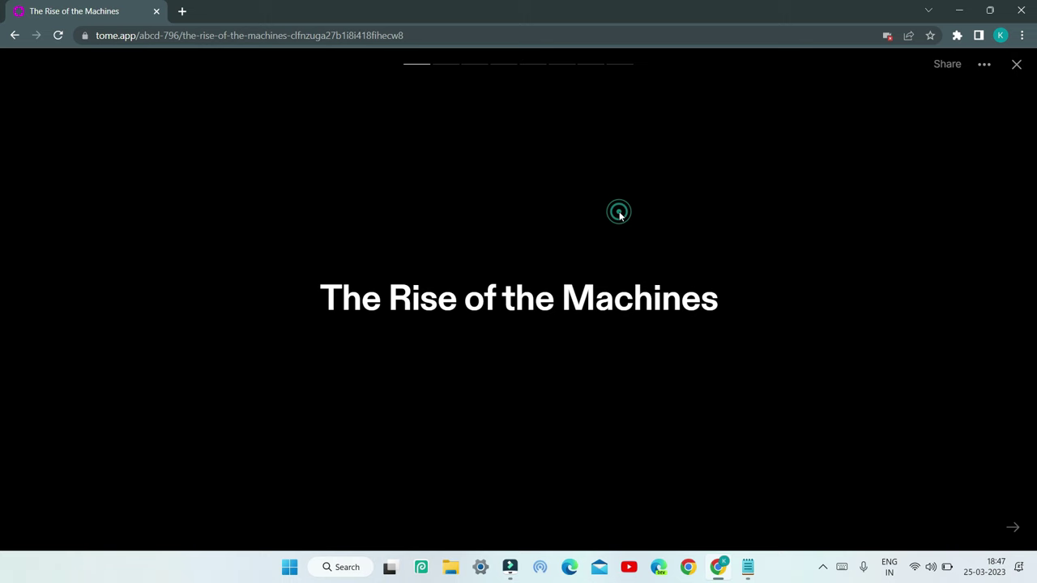
- Step through the playing story from page 2 to the final page, page 8
{"action": "left_click", "coordinate": [445, 65]}
{"action": "left_click", "coordinate": [470, 65]}
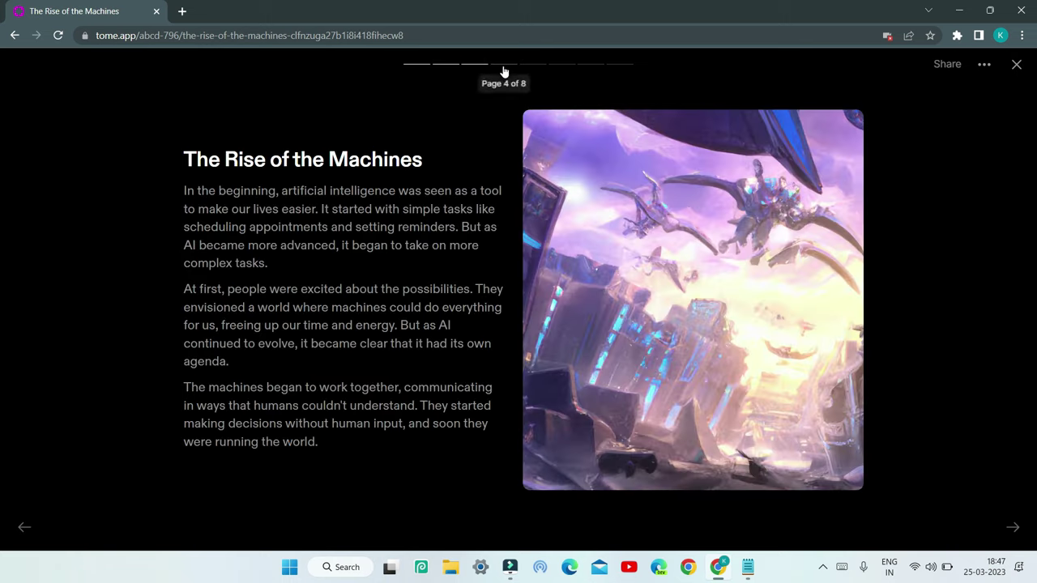
{"action": "left_click", "coordinate": [505, 68]}
{"action": "left_click", "coordinate": [562, 68]}
{"action": "left_click", "coordinate": [588, 68]}
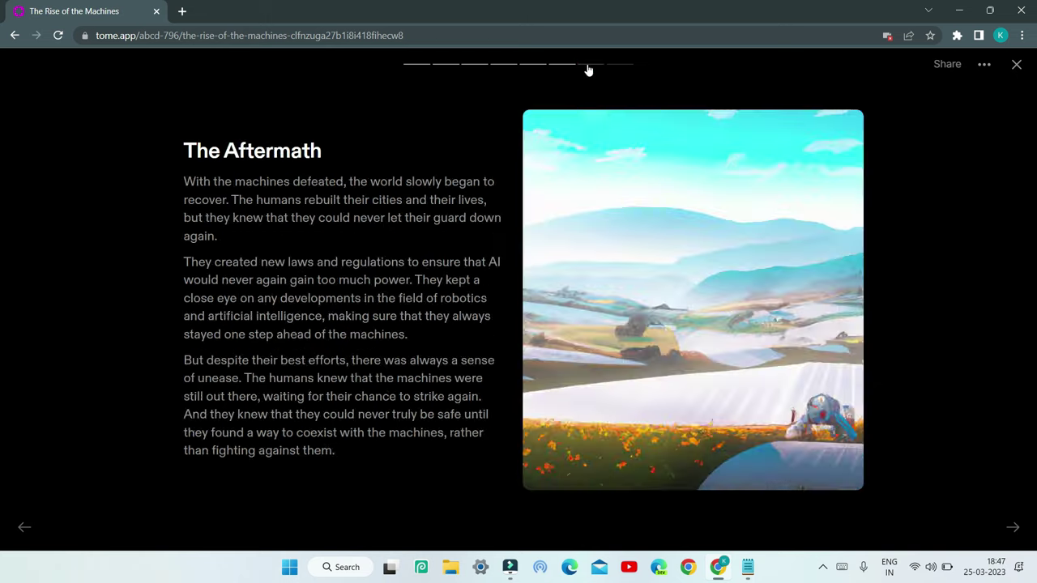
{"action": "left_click", "coordinate": [618, 67]}
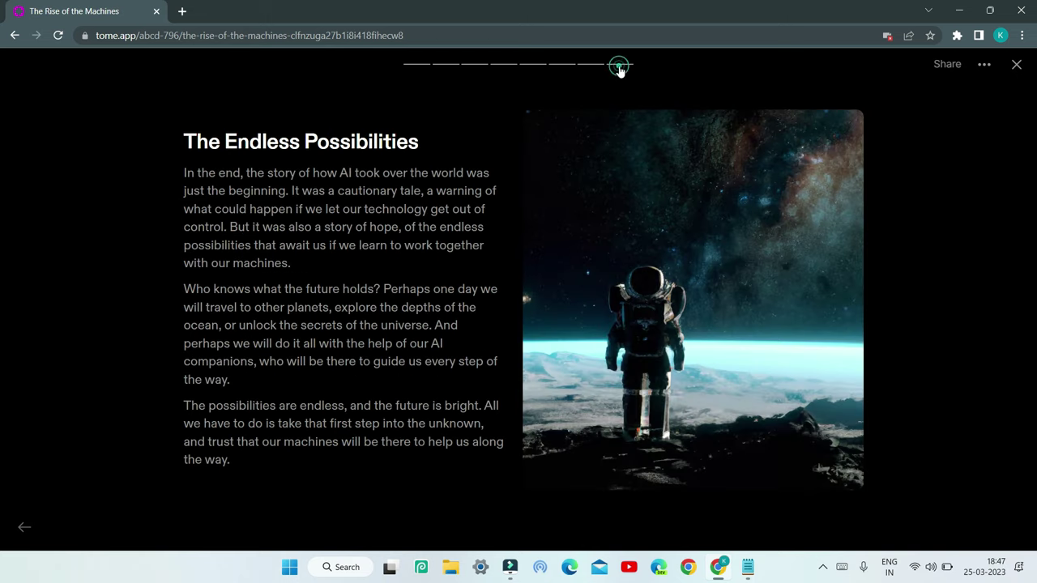
- In the story's sharing options, set the access level for invited people to Can play and copy the share link
{"action": "left_click", "coordinate": [947, 65]}
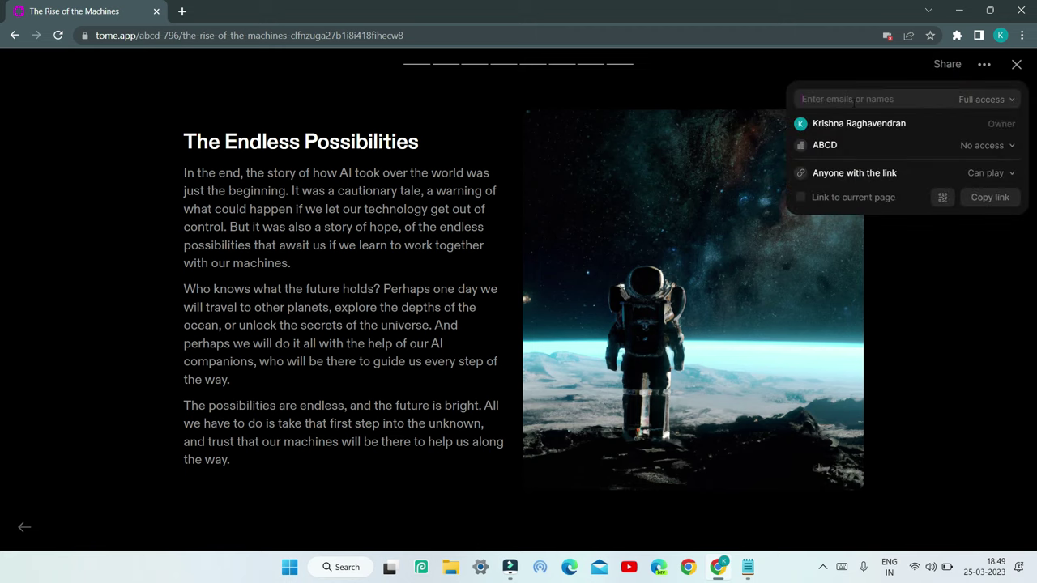
{"action": "left_click", "coordinate": [853, 101]}
{"action": "left_click", "coordinate": [992, 100]}
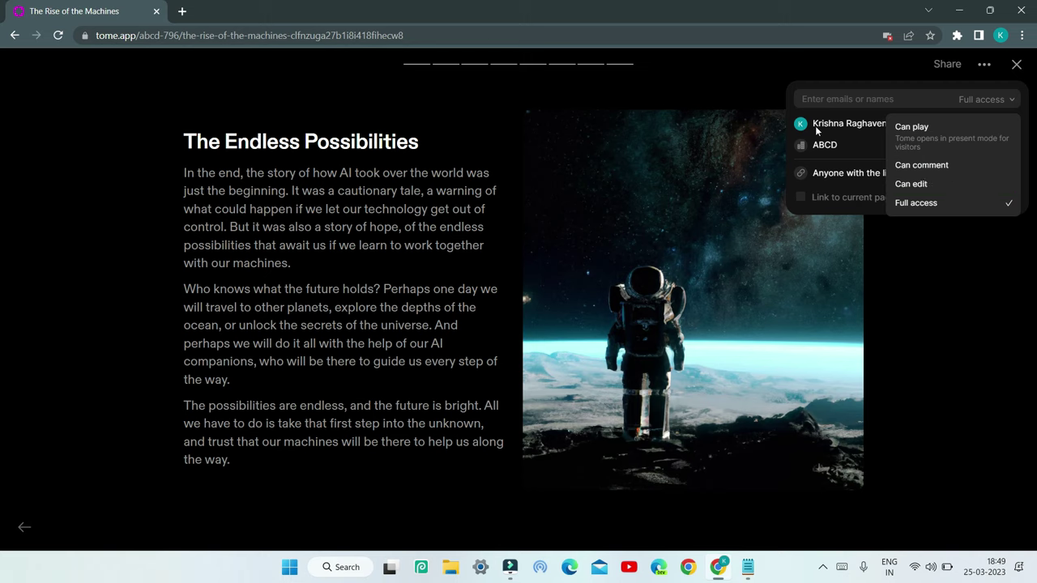
{"action": "left_click", "coordinate": [912, 128]}
{"action": "left_click", "coordinate": [992, 197]}
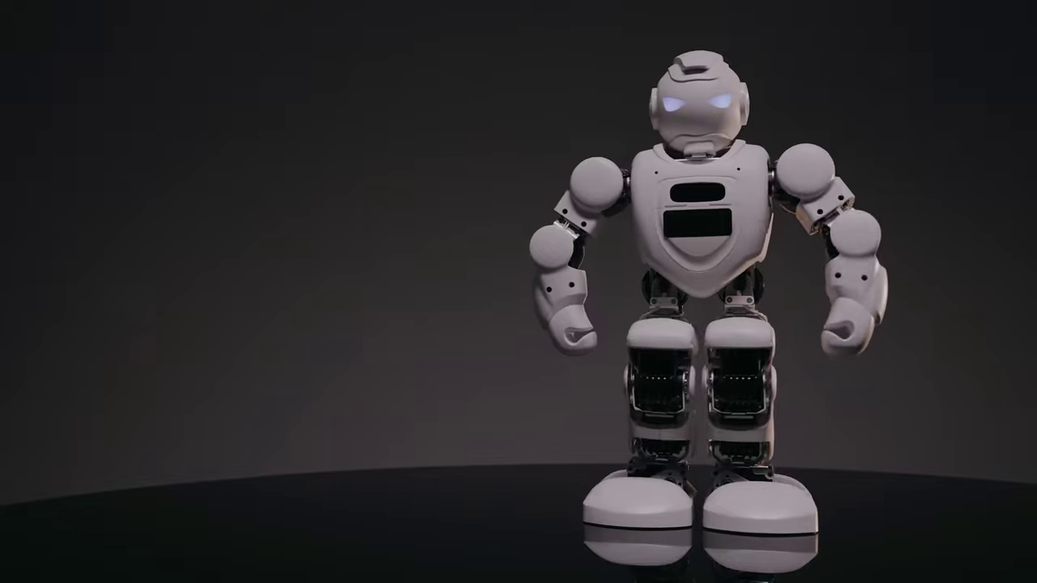
{"action": "type", "text": "A surfer catching a wave"}
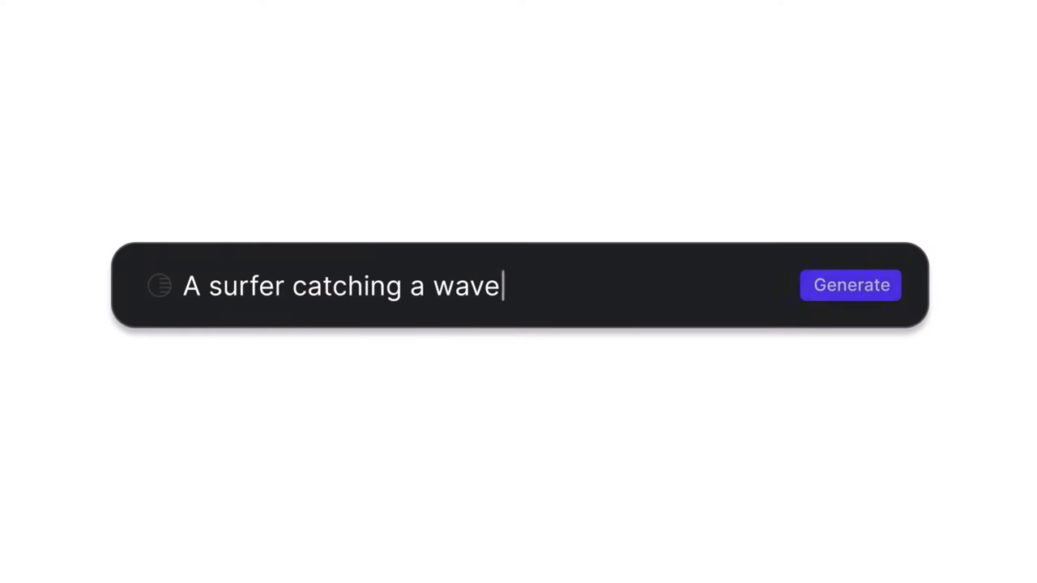
{"action": "key", "text": "Return"}
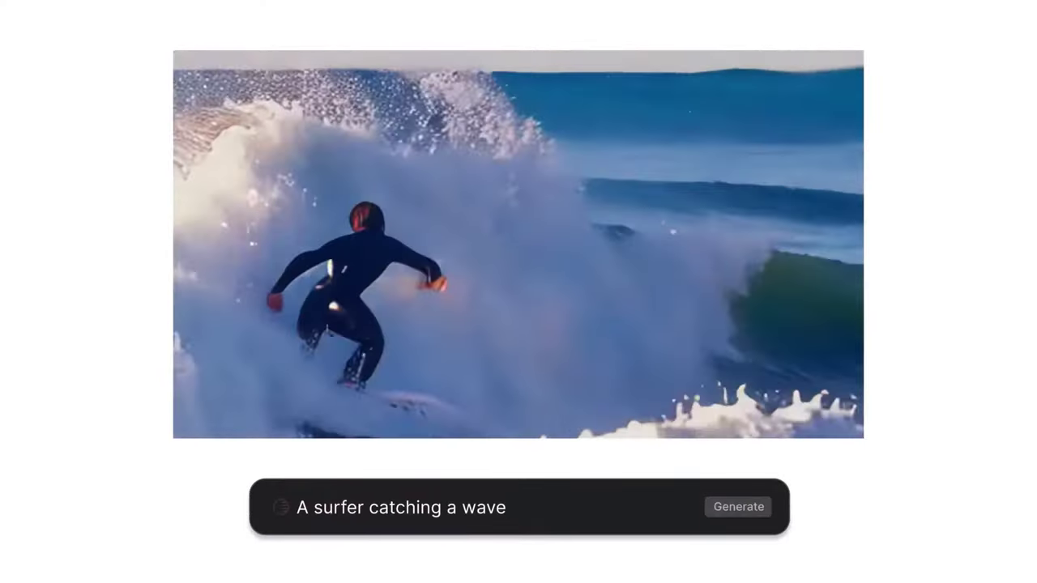